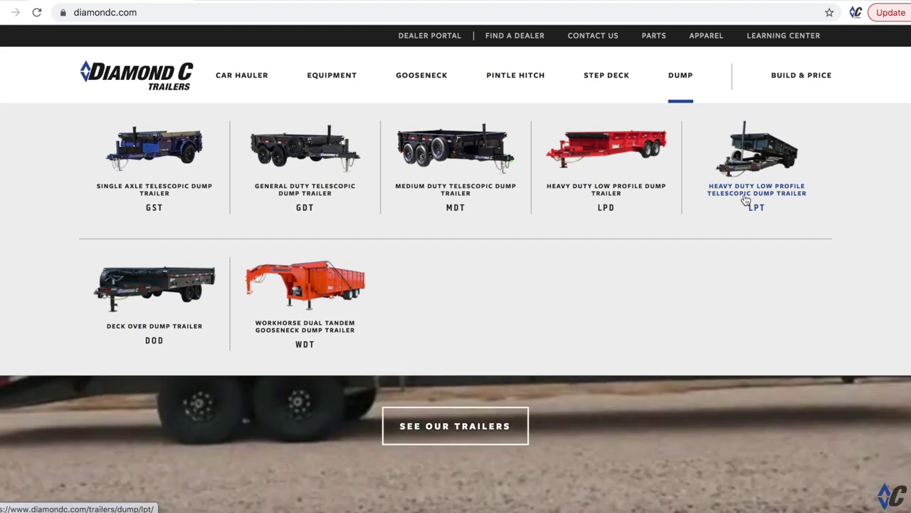
Open the Heavy Duty Low Profile Telescopic Dump Trailer (LPT) page and go to its build-your-own-trailer configurator.
click(746, 200)
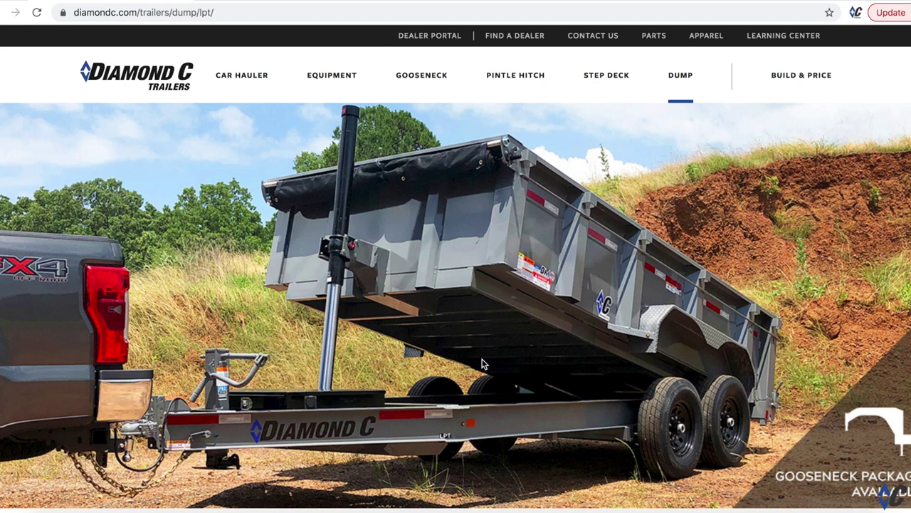
scroll(491, 366, down, 1)
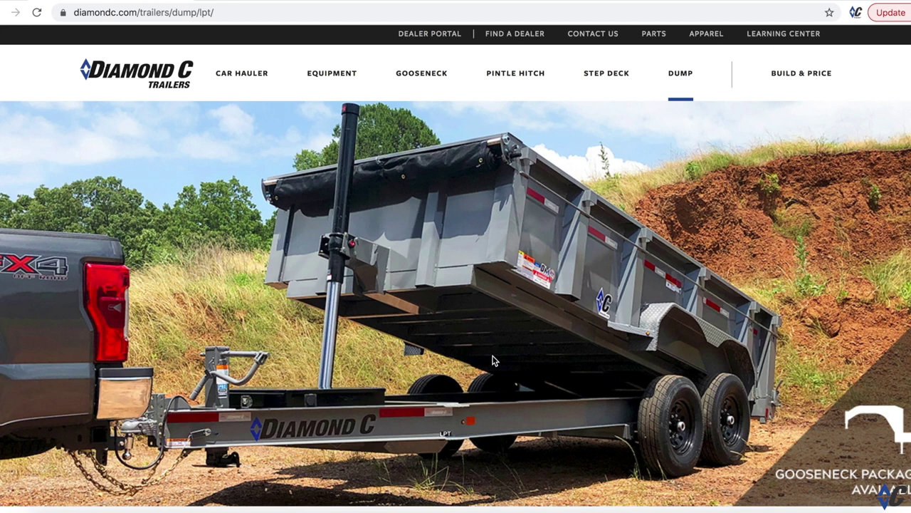
scroll(495, 361, down, 3)
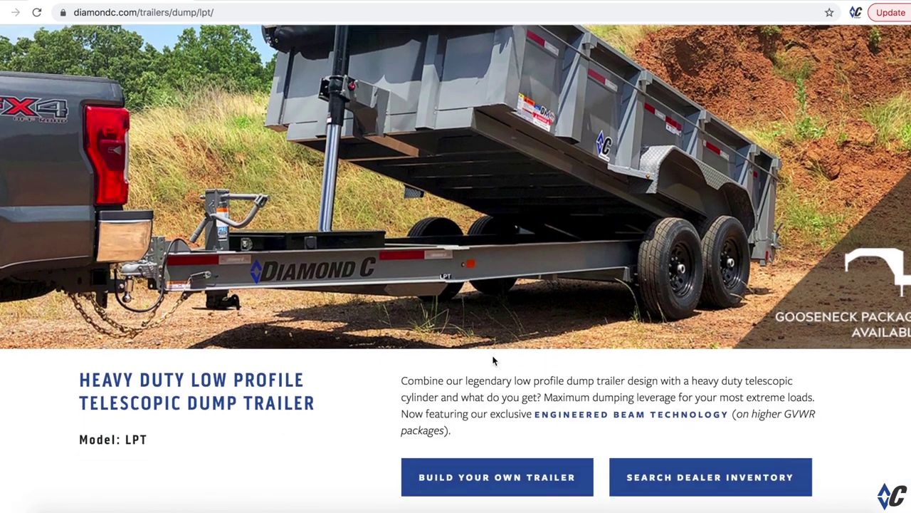
scroll(495, 361, down, 2)
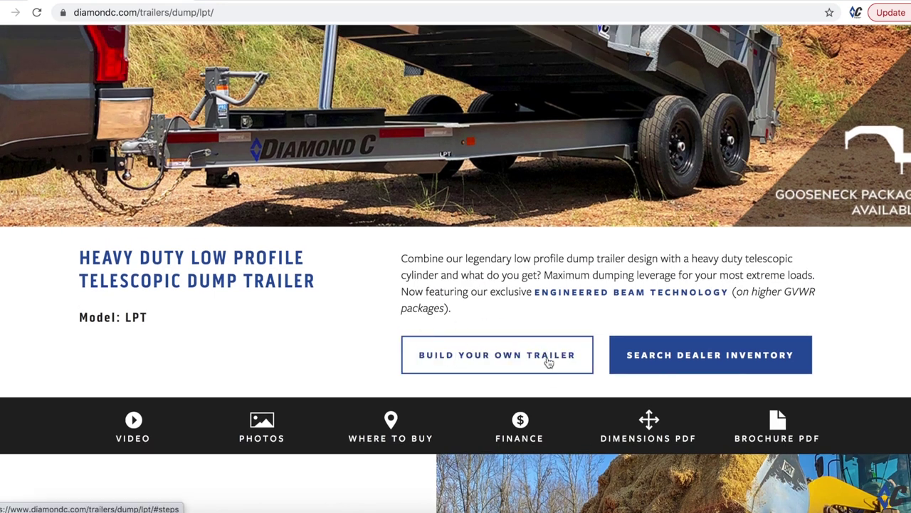
click(441, 366)
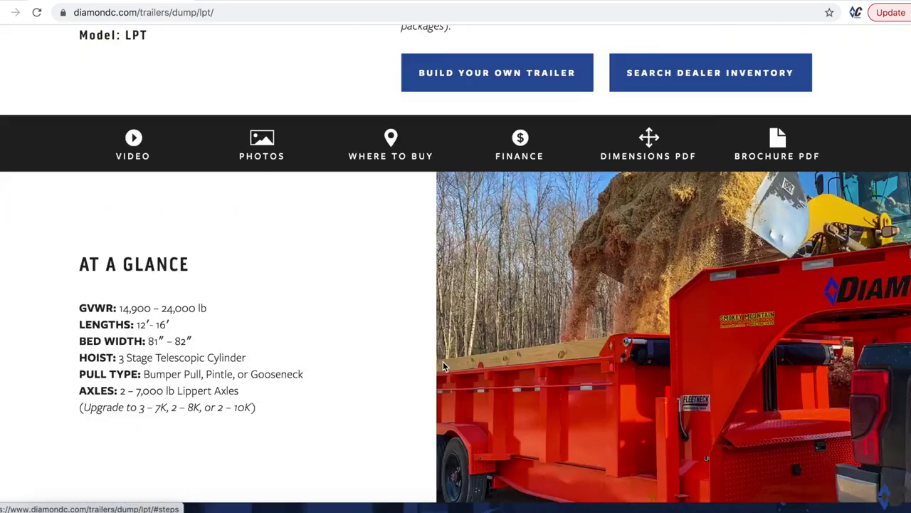
Examine the details of the 207, 208, 210 and 307 GVWR packages in the base configuration.
scroll(442, 366, down, 1)
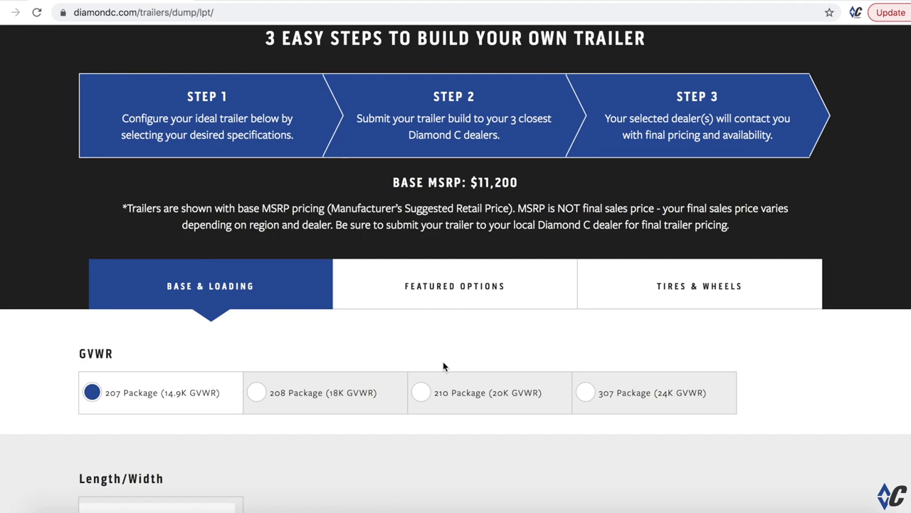
scroll(443, 364, down, 3)
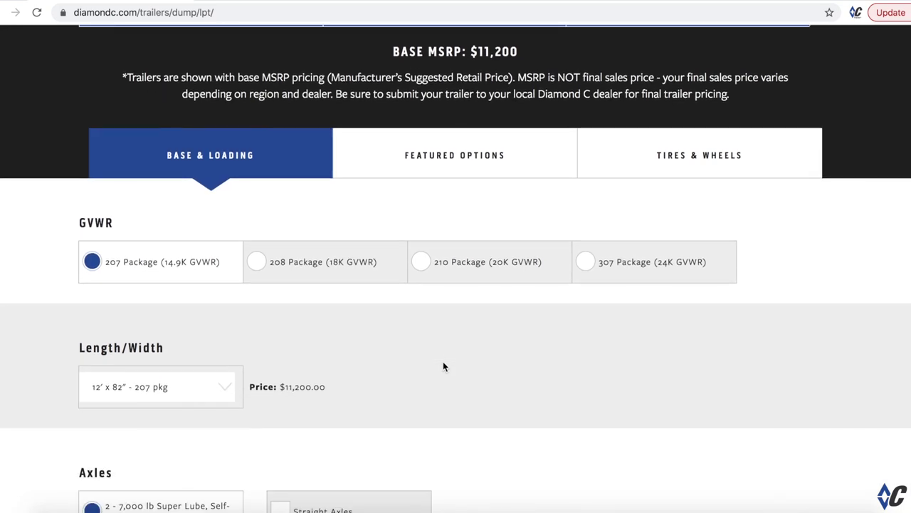
scroll(443, 366, down, 1)
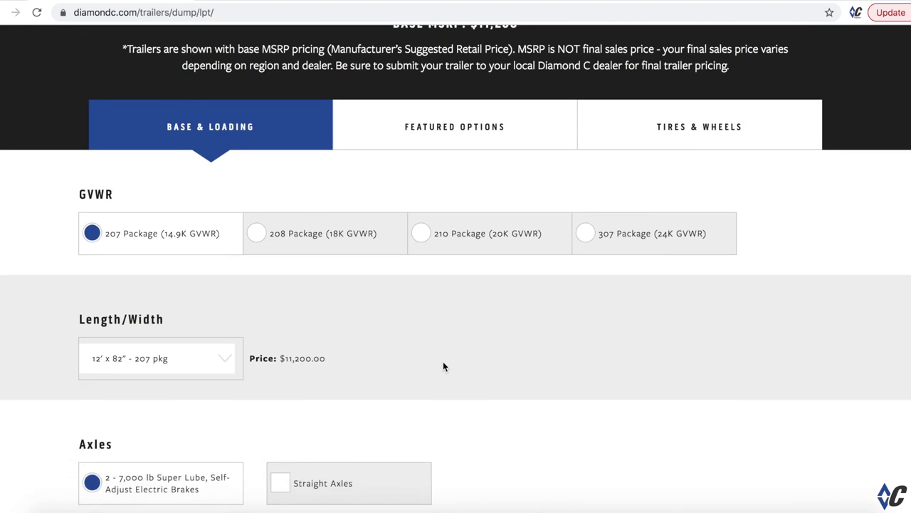
scroll(443, 367, down, 2)
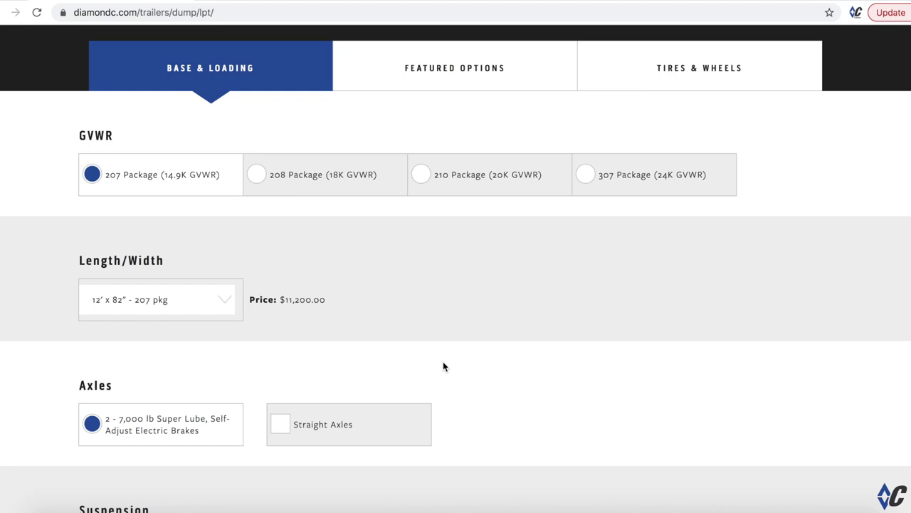
mouse_move(173, 178)
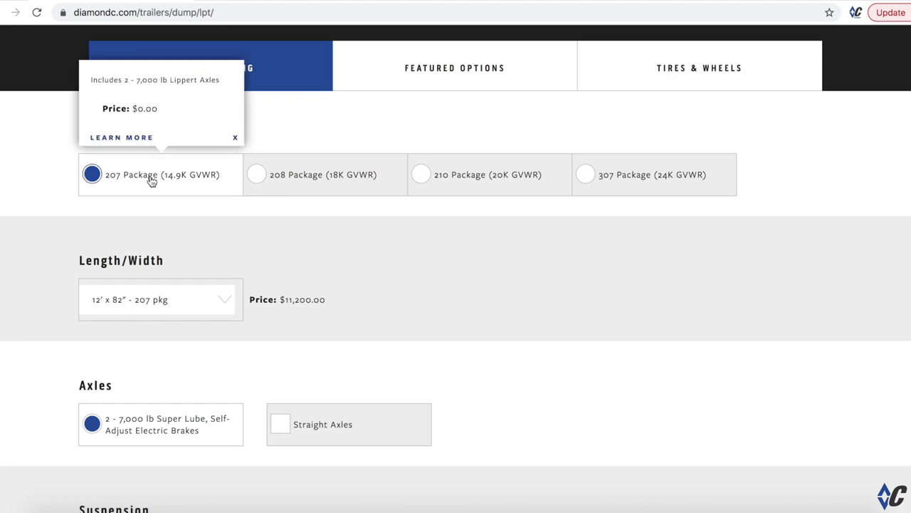
mouse_move(263, 193)
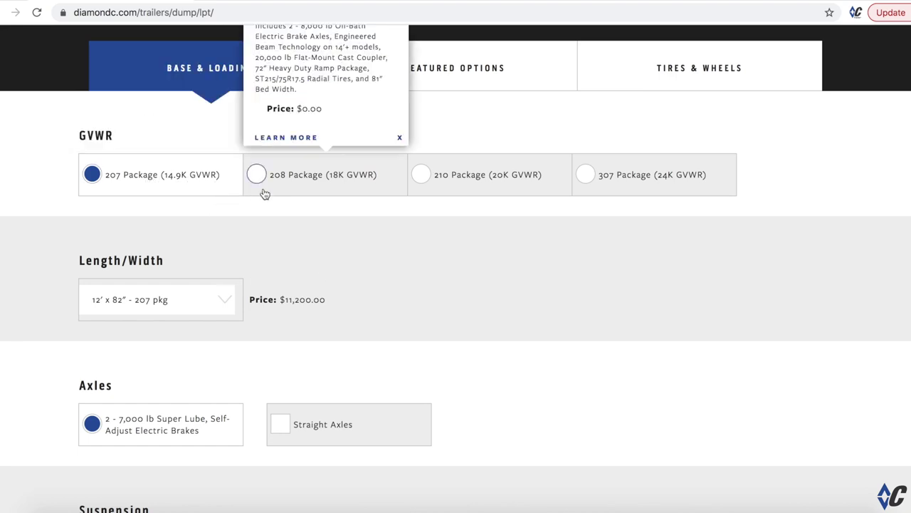
mouse_move(464, 198)
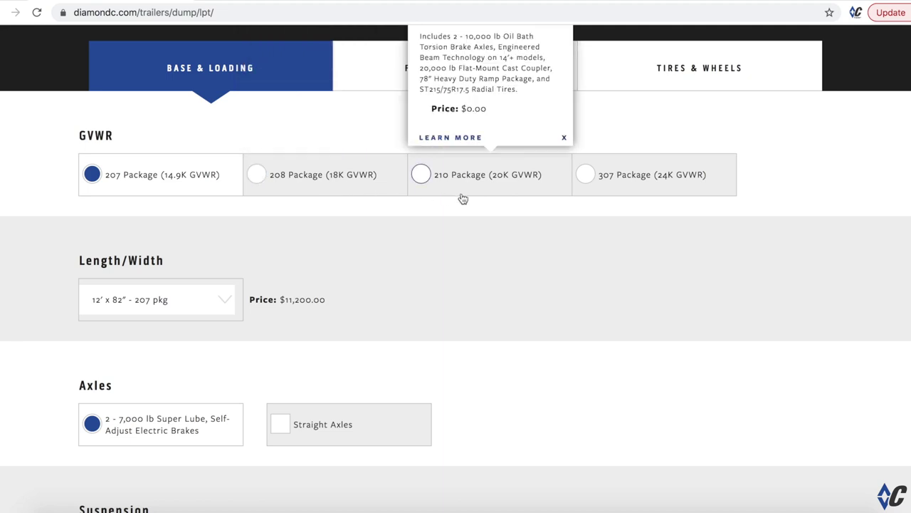
mouse_move(650, 193)
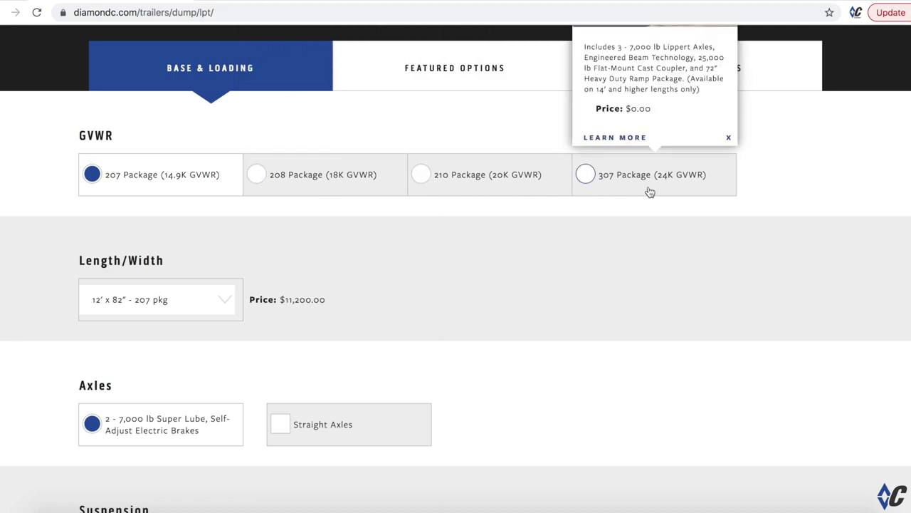
mouse_move(123, 187)
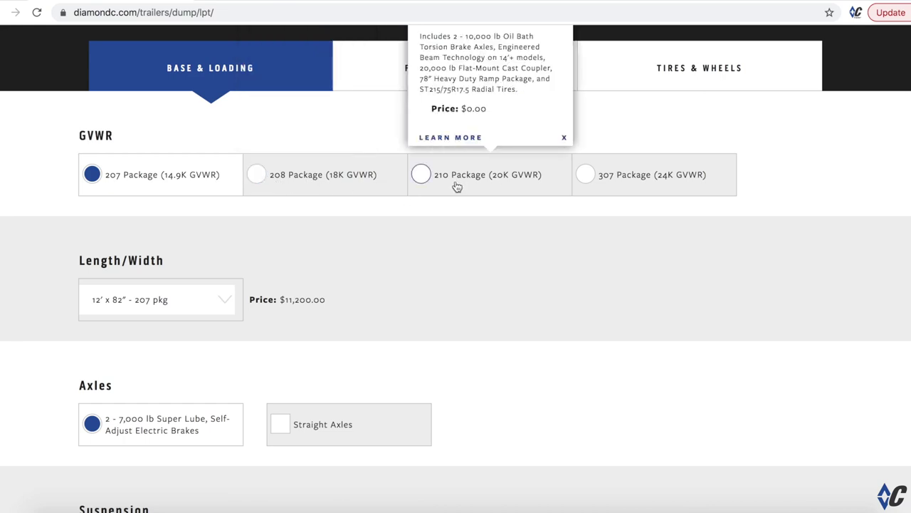
mouse_move(607, 179)
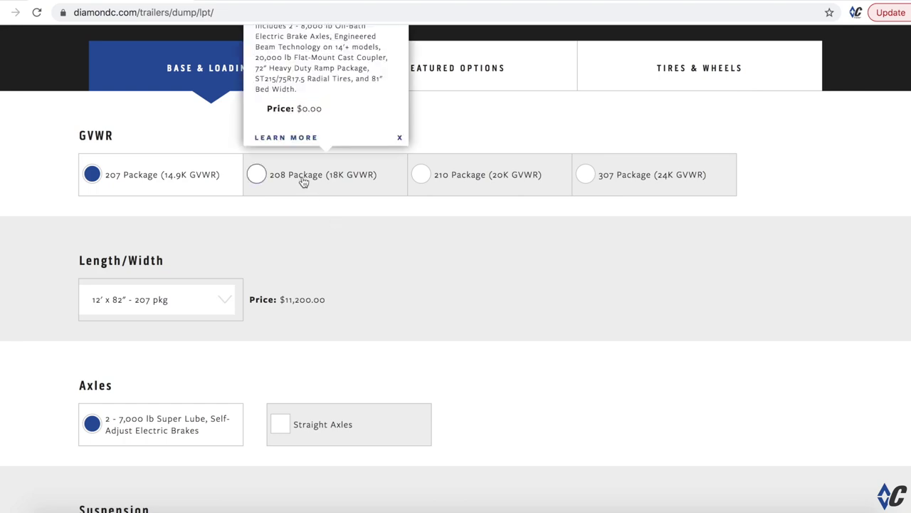
Select the 208 Package (18K GVWR) and set the length/width to 14' x 81" - 208 pkg.
scroll(304, 182, up, 1)
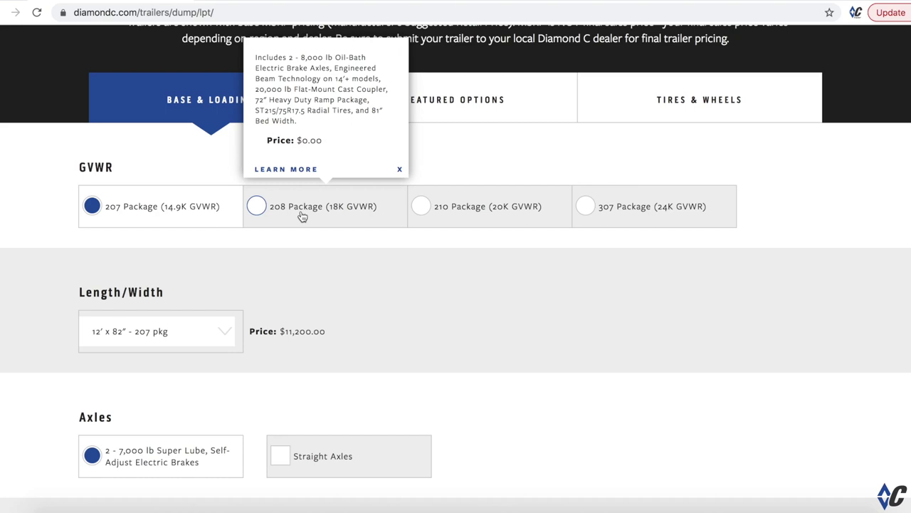
click(302, 216)
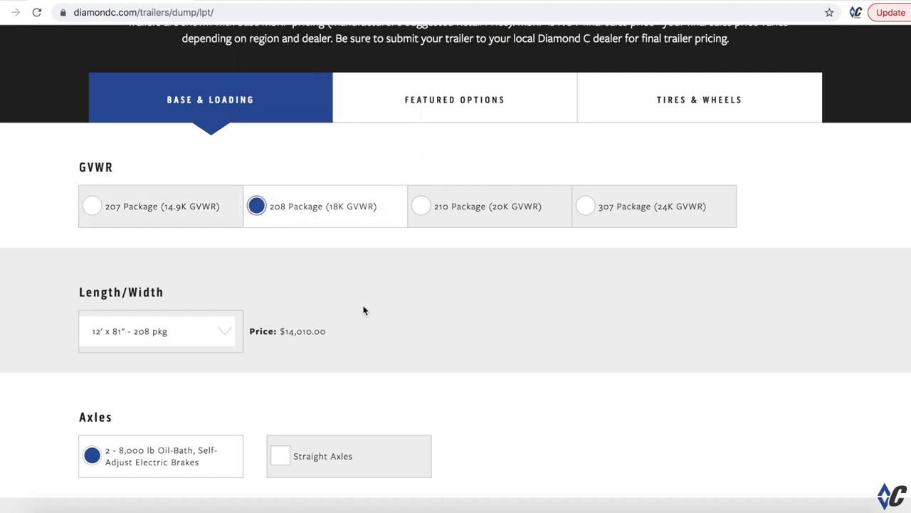
mouse_move(324, 206)
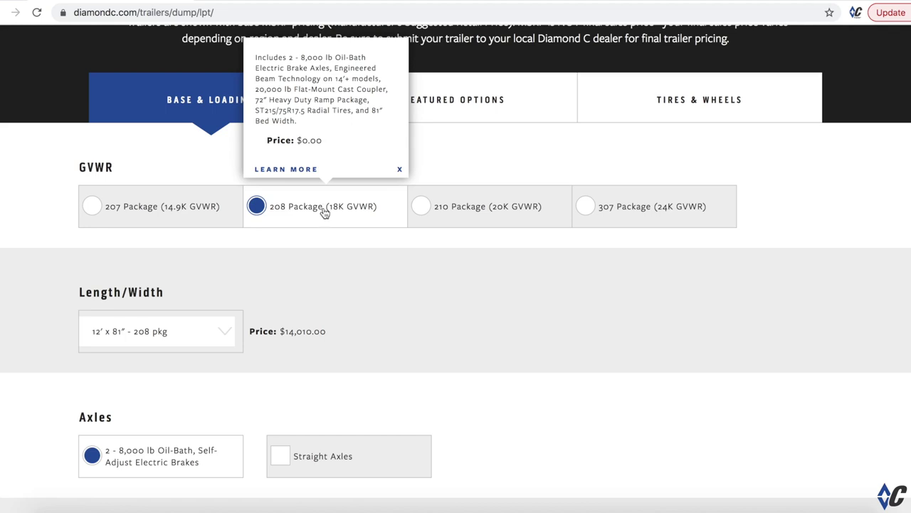
scroll(366, 287, down, 2)
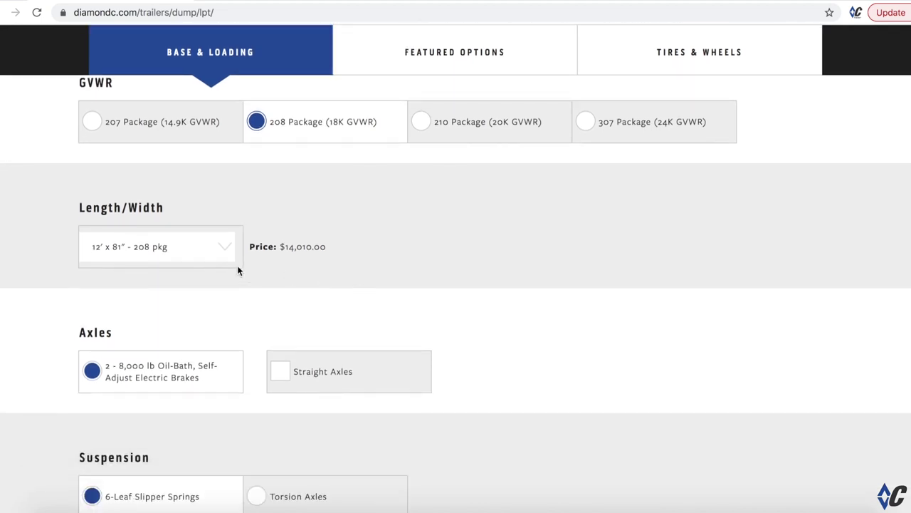
click(216, 251)
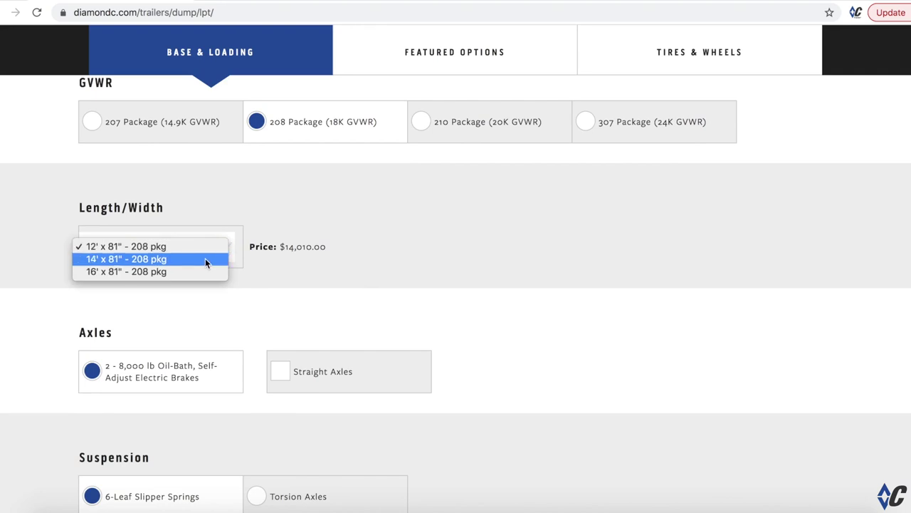
click(205, 259)
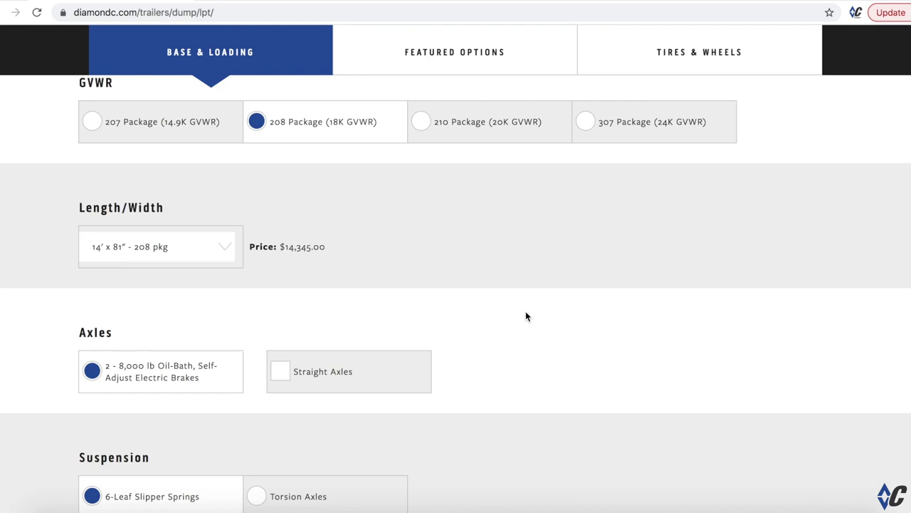
Review the axle, suspension, pull type, main frame and body frame options offered for the trailer.
scroll(527, 316, down, 1)
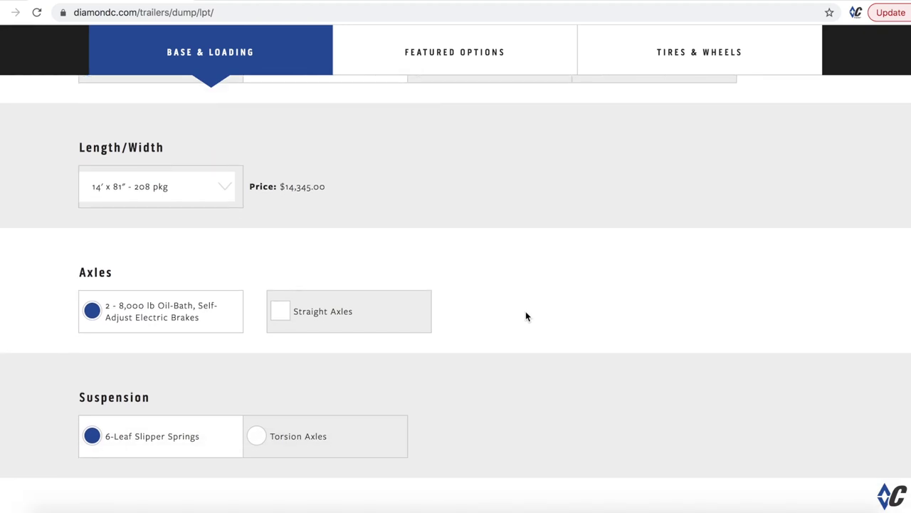
scroll(527, 316, down, 1)
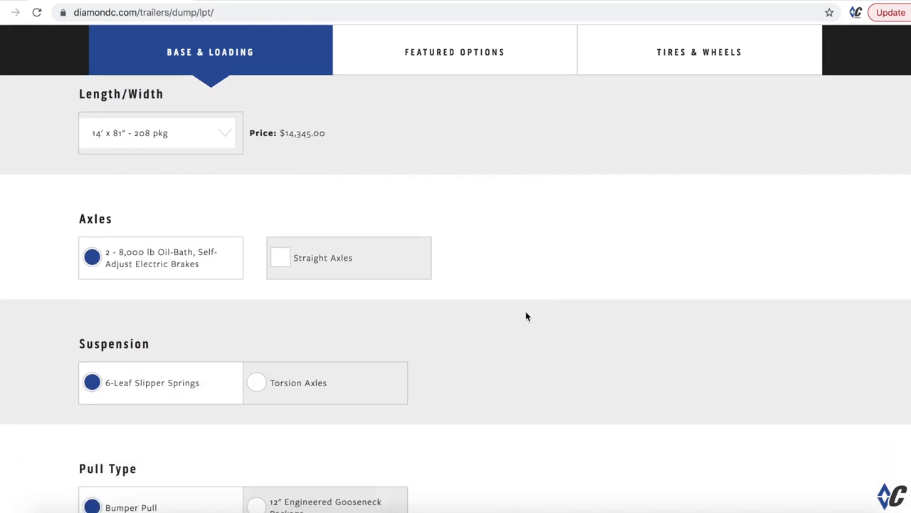
scroll(527, 317, down, 1)
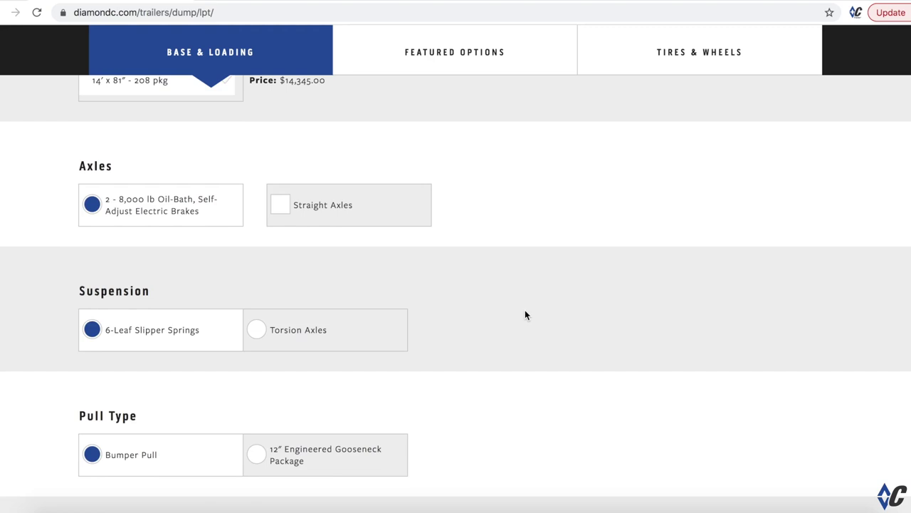
scroll(525, 314, down, 2)
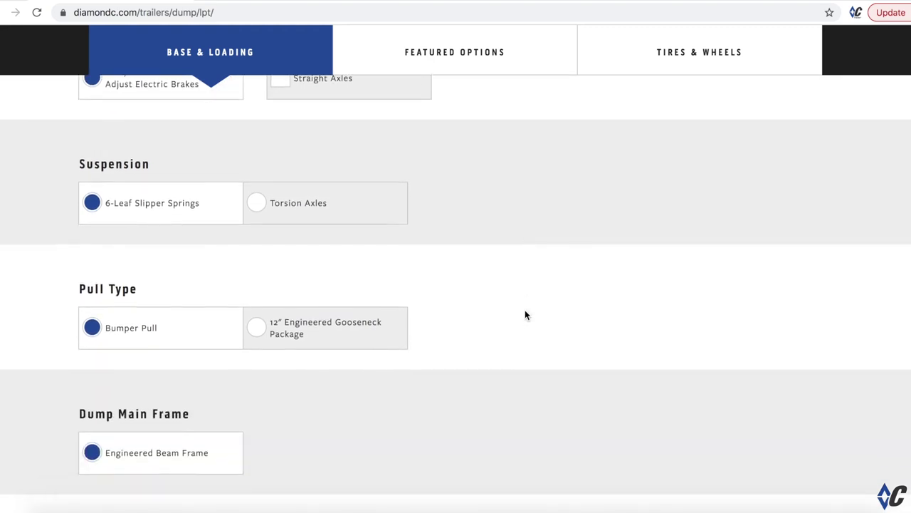
scroll(525, 316, down, 2)
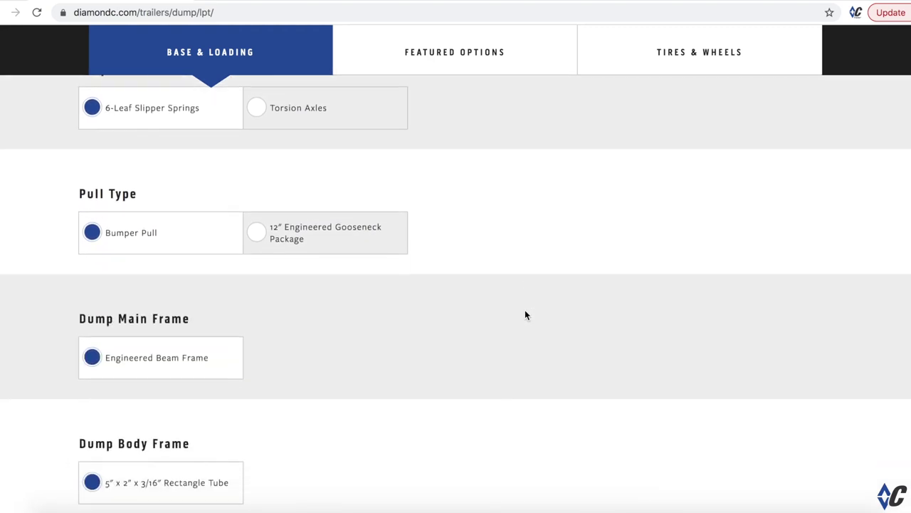
scroll(525, 316, down, 1)
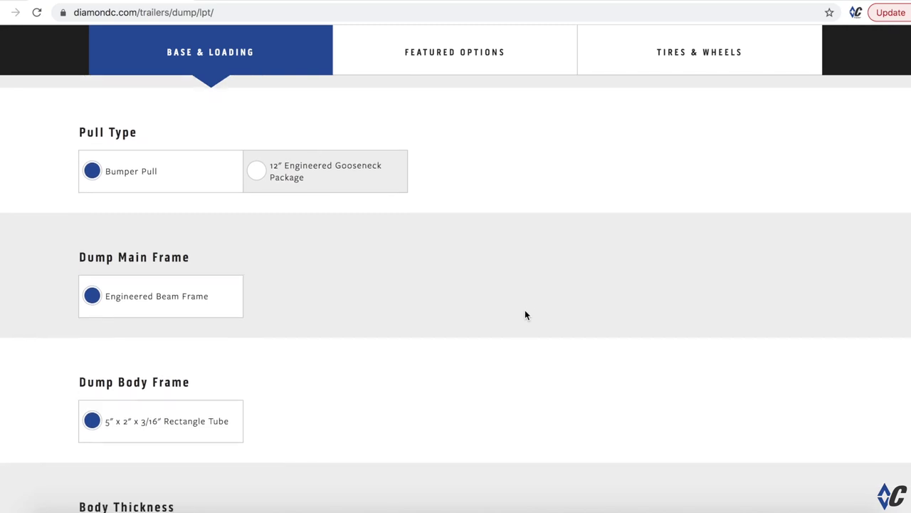
scroll(525, 315, up, 2)
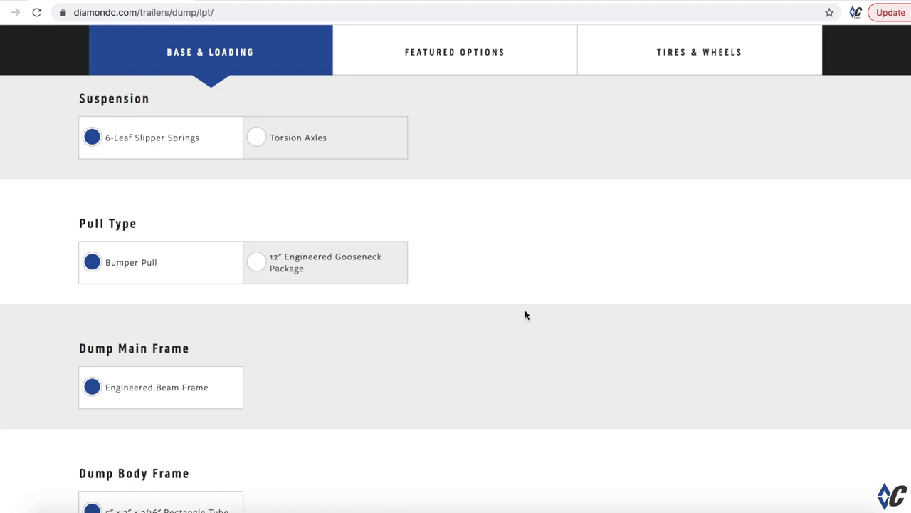
scroll(525, 315, down, 2)
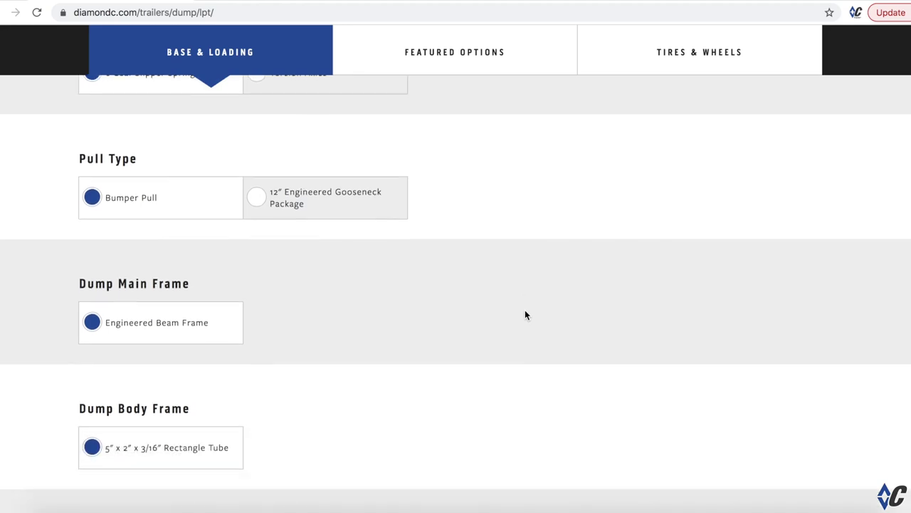
Choose the Super Duty Body Upgrade - 7 ga (3/16") for body thickness and 32" Tall Sides (7 ga).
scroll(525, 315, down, 8)
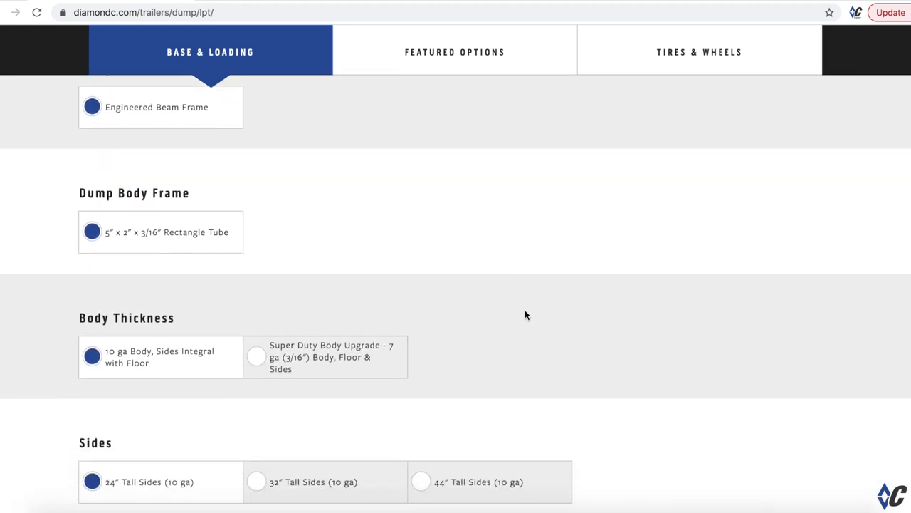
scroll(525, 315, down, 2)
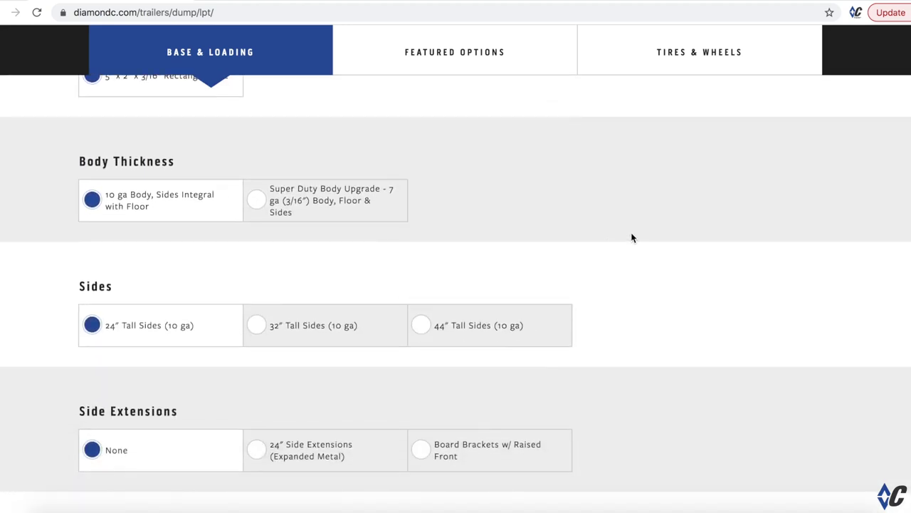
mouse_move(304, 205)
scroll(304, 206, up, 1)
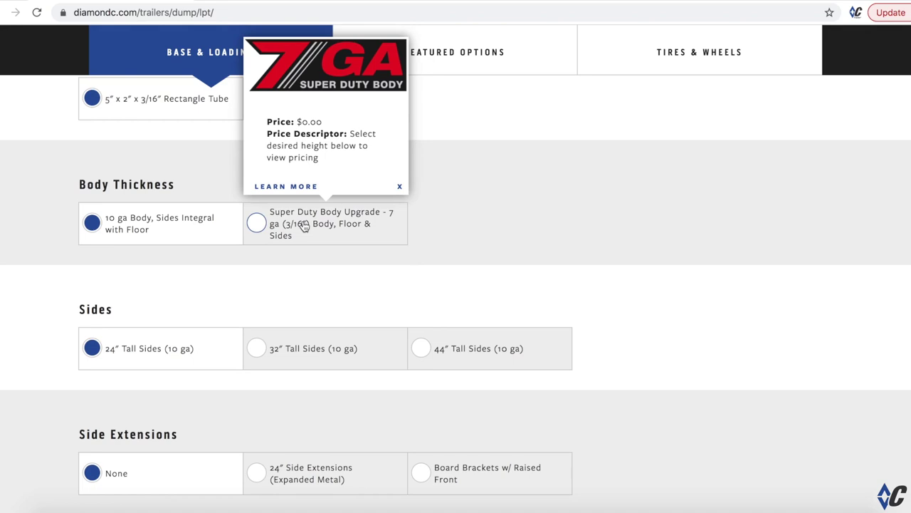
click(304, 226)
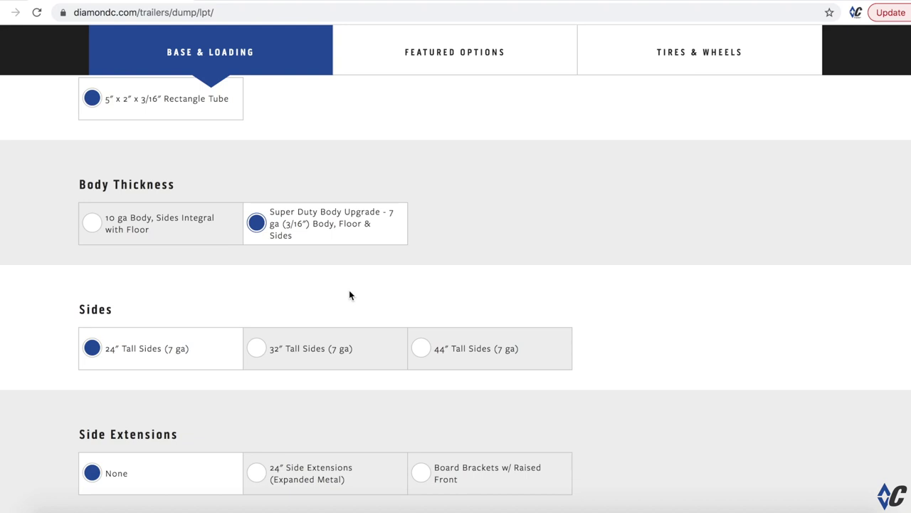
scroll(349, 295, down, 1)
click(336, 322)
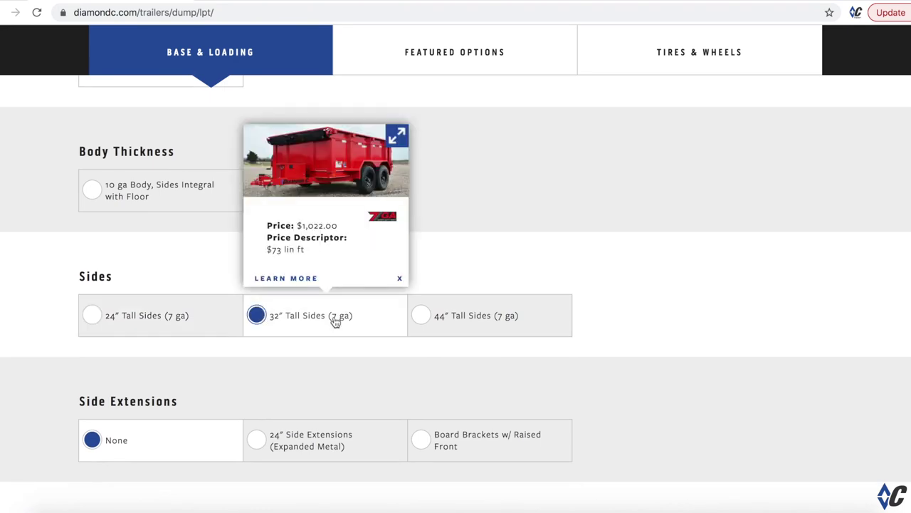
scroll(336, 321, down, 2)
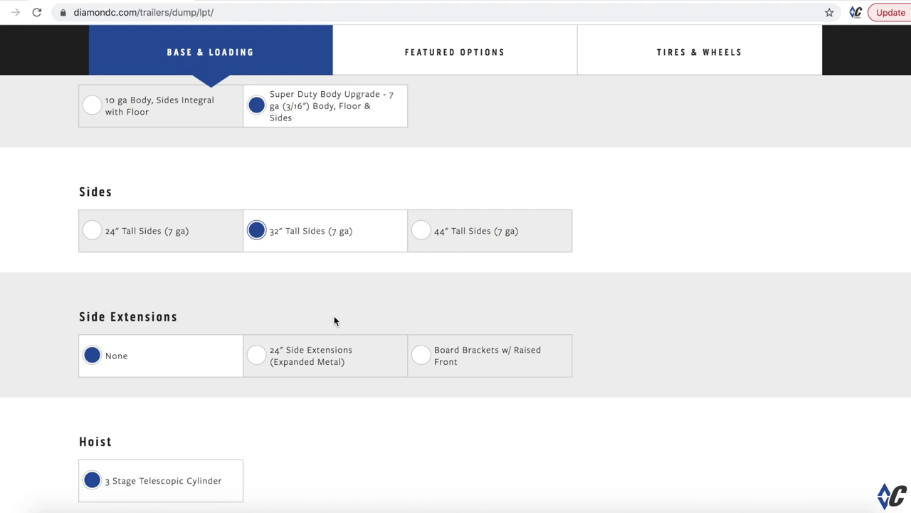
Choose Board Brackets w/ Raised Front as the side extensions and view the enlarged photo of the brackets.
scroll(334, 320, down, 3)
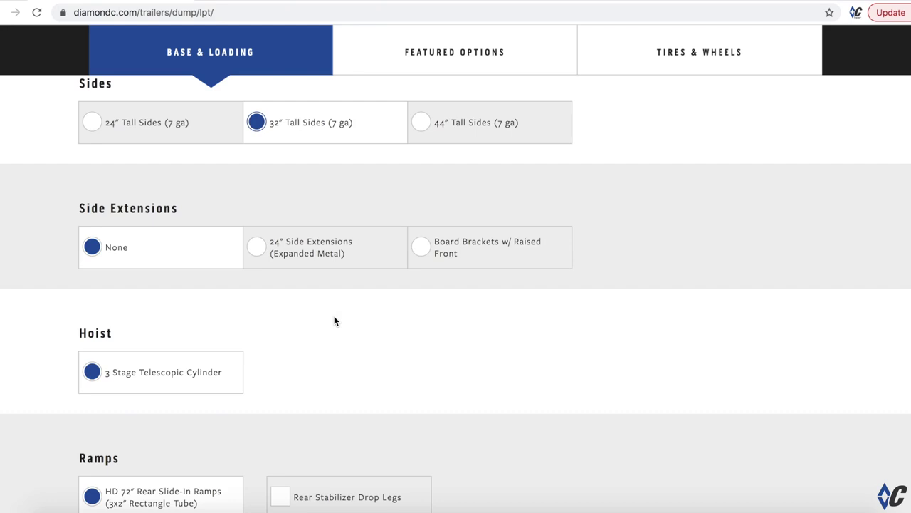
click(430, 260)
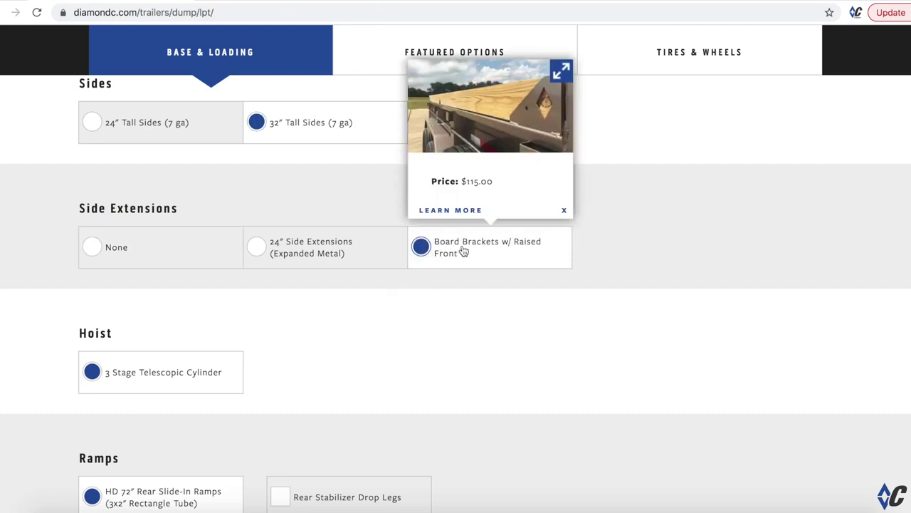
click(562, 71)
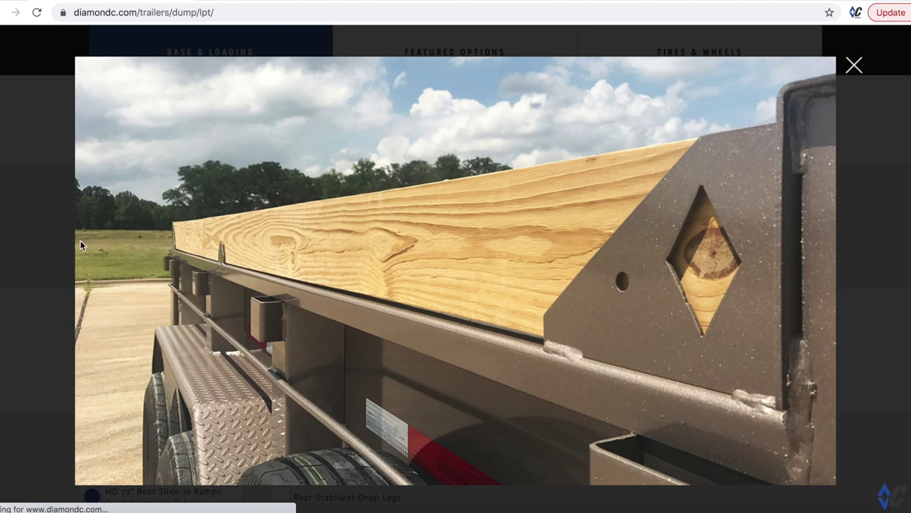
click(5, 222)
scroll(331, 366, down, 1)
Add Rear Stabilizer Drop Legs to the ramps and go on to the featured options.
scroll(330, 366, down, 5)
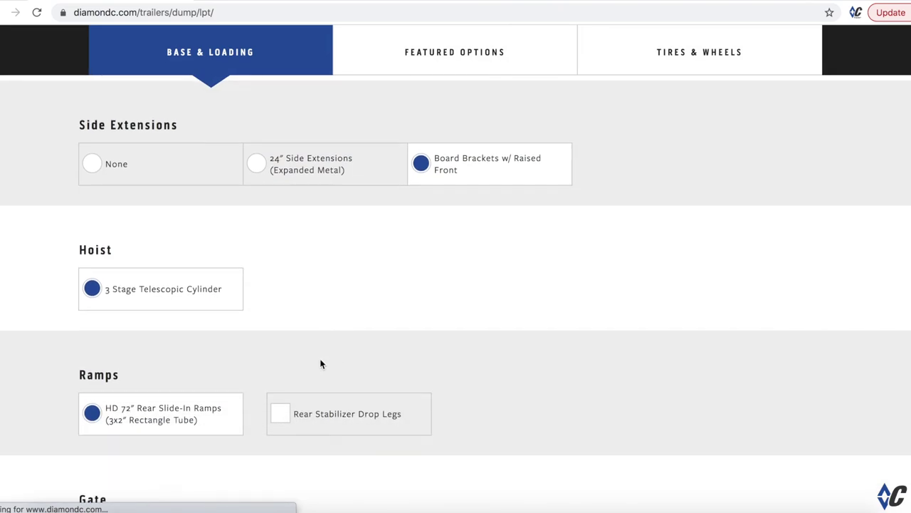
scroll(322, 363, down, 1)
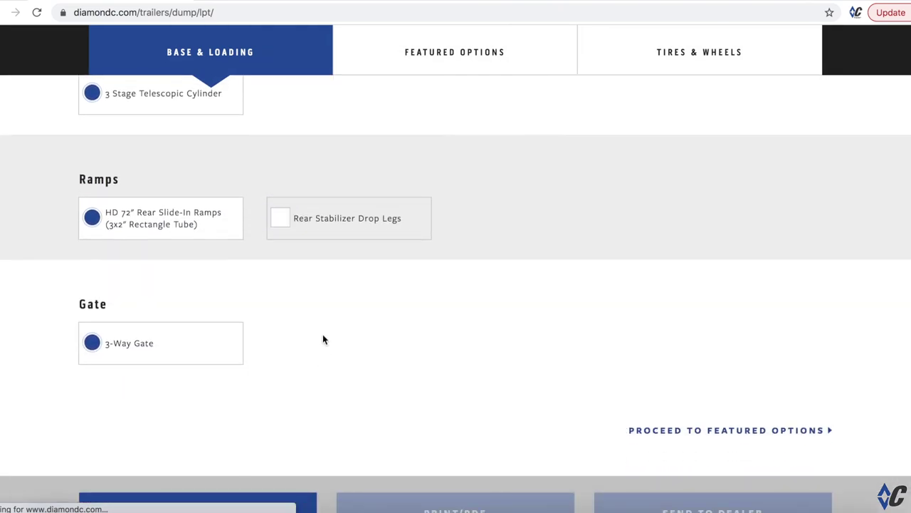
click(334, 218)
scroll(349, 307, up, 1)
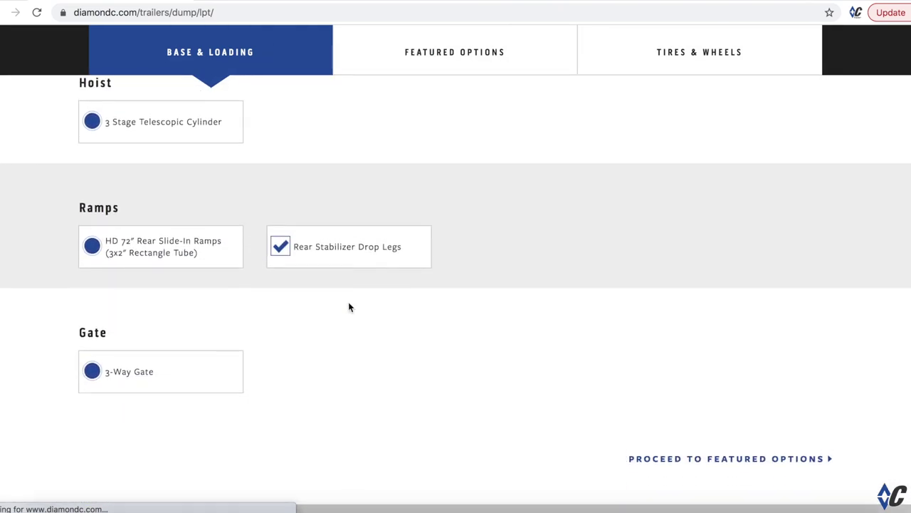
click(484, 63)
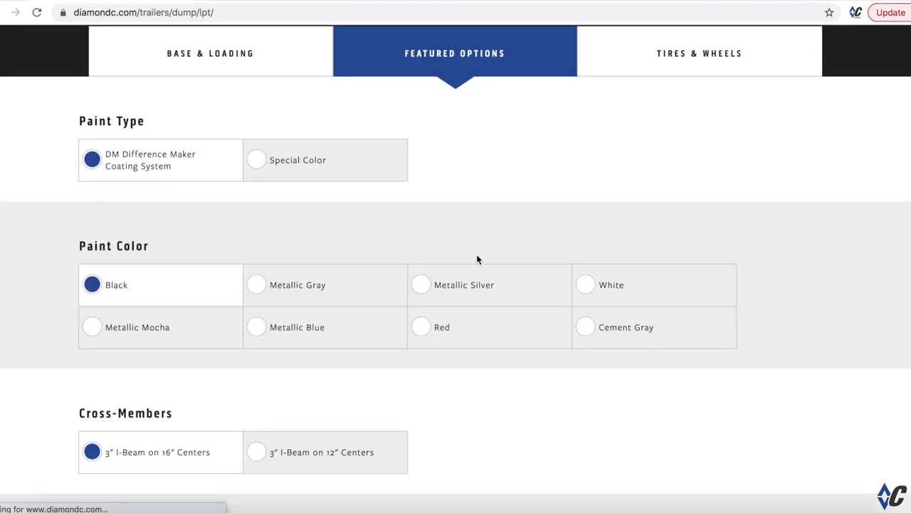
scroll(523, 206, down, 1)
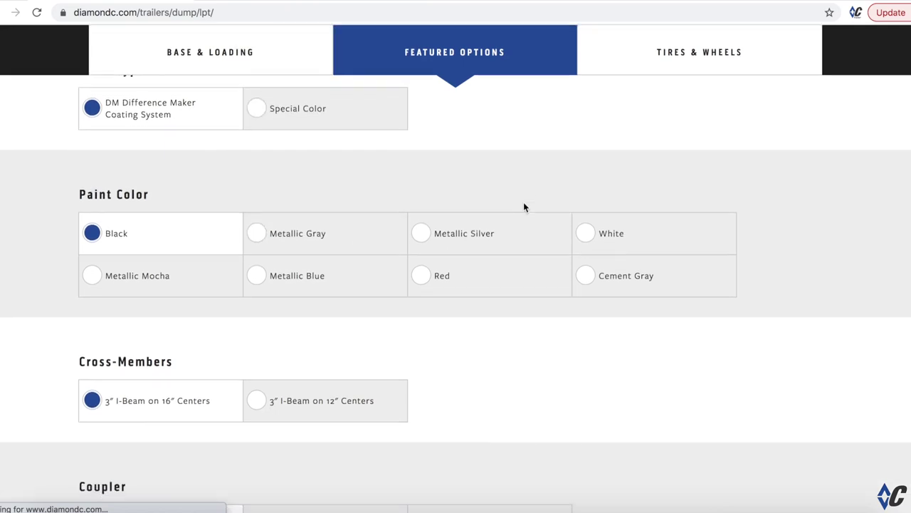
Choose Metallic Gray as the trailer's paint color.
drag(258, 225, 321, 236)
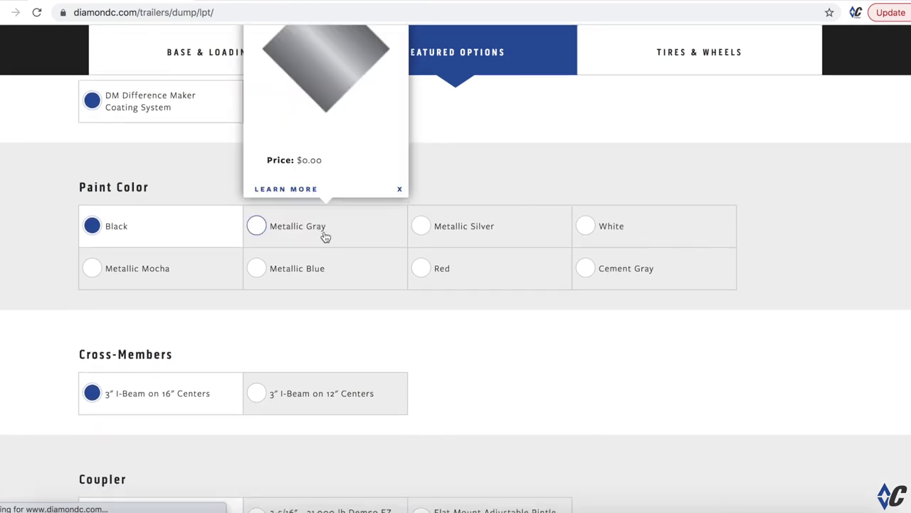
click(322, 236)
scroll(370, 246, up, 1)
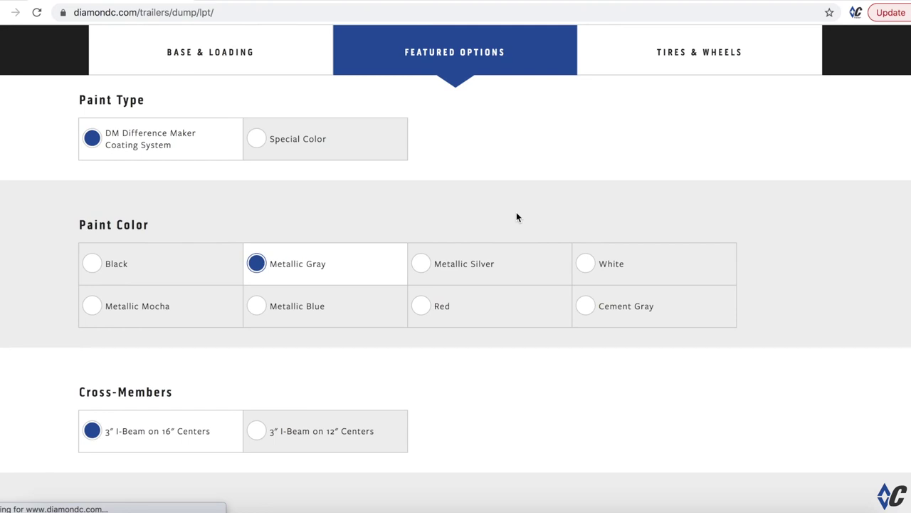
Preview the swatches of the Special Color paint type, then return to the DM Difference Maker Coating System.
scroll(517, 214, down, 1)
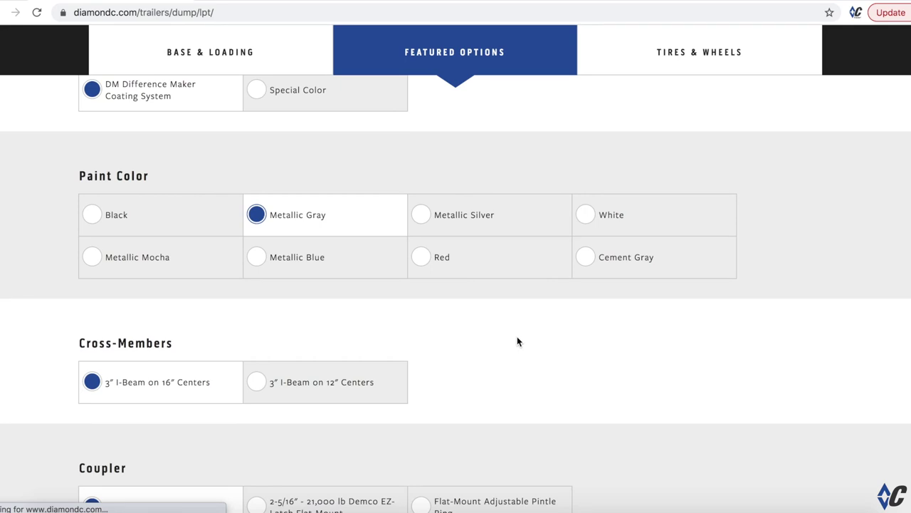
scroll(517, 342, up, 1)
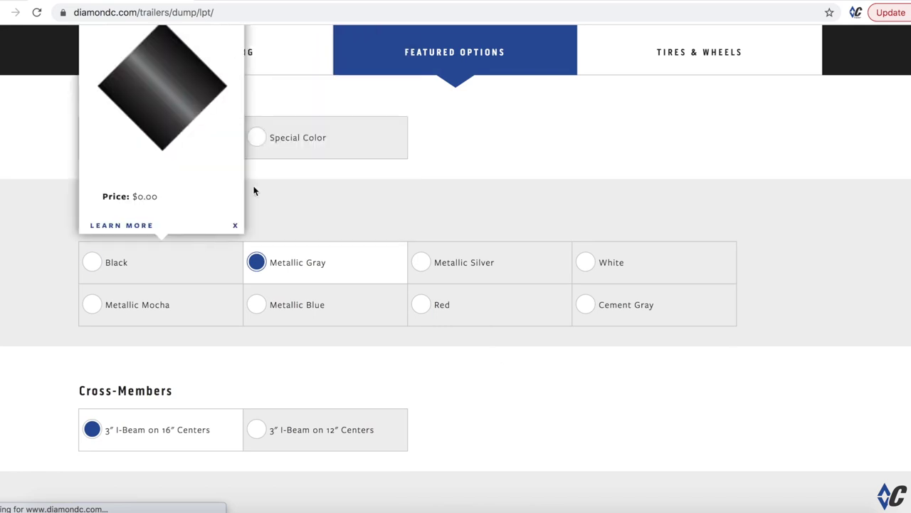
click(312, 145)
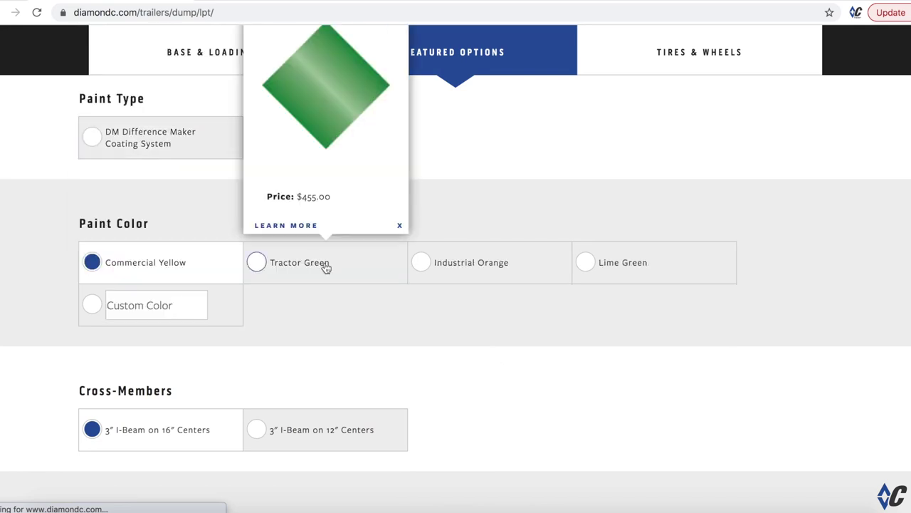
mouse_move(460, 272)
mouse_move(584, 280)
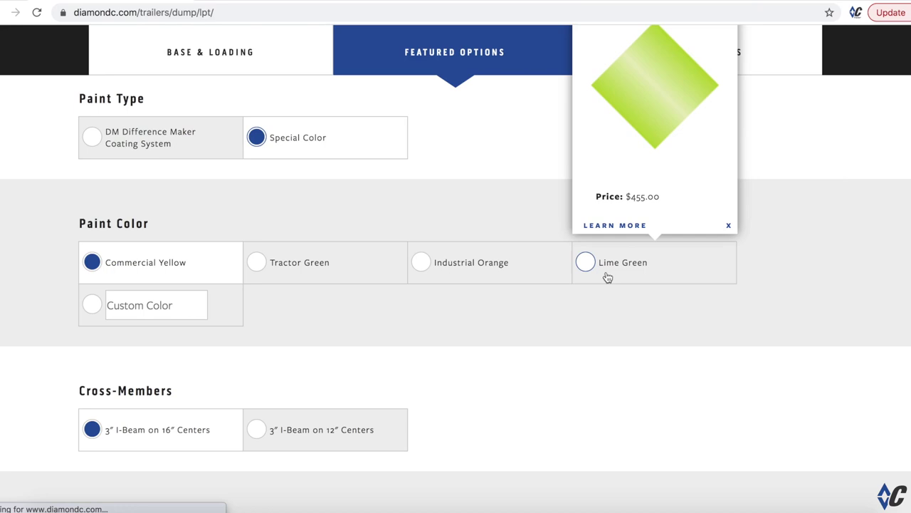
mouse_move(338, 275)
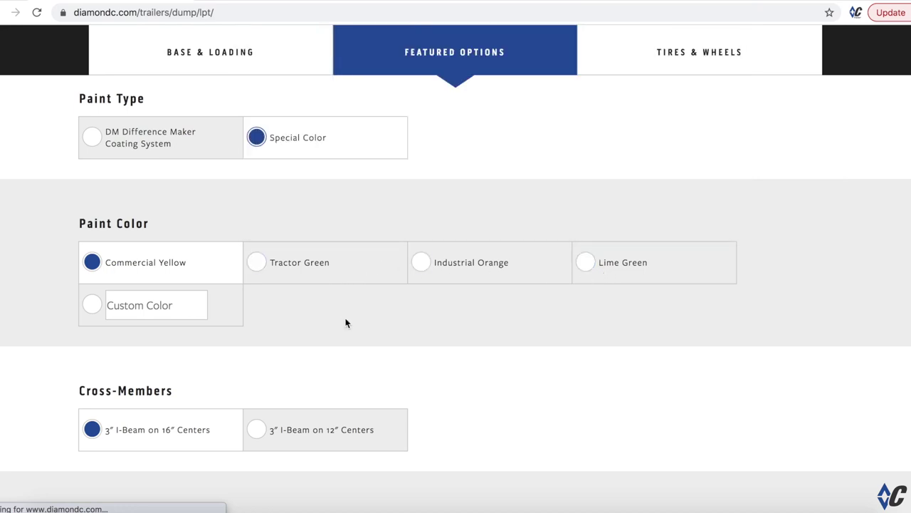
click(141, 151)
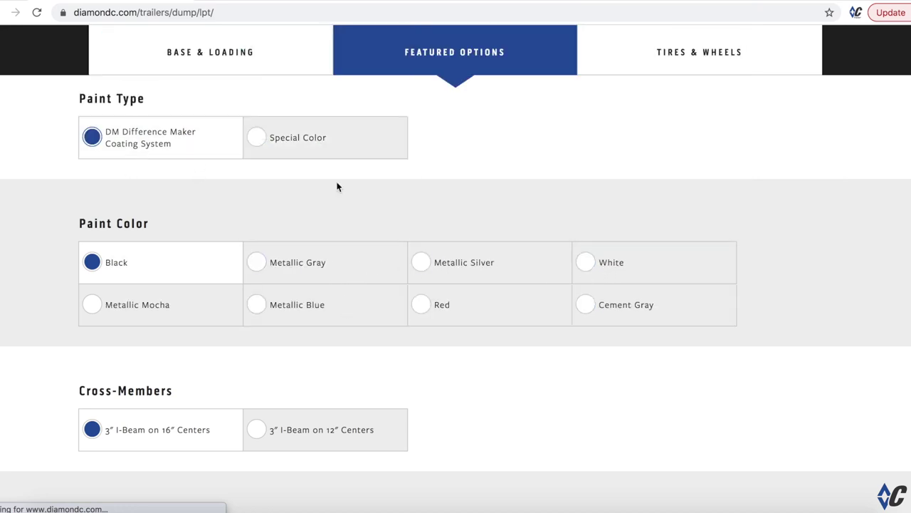
Select the 12,000 lb Hydraulic Jack for the trailer.
scroll(596, 361, down, 2)
scroll(596, 362, down, 4)
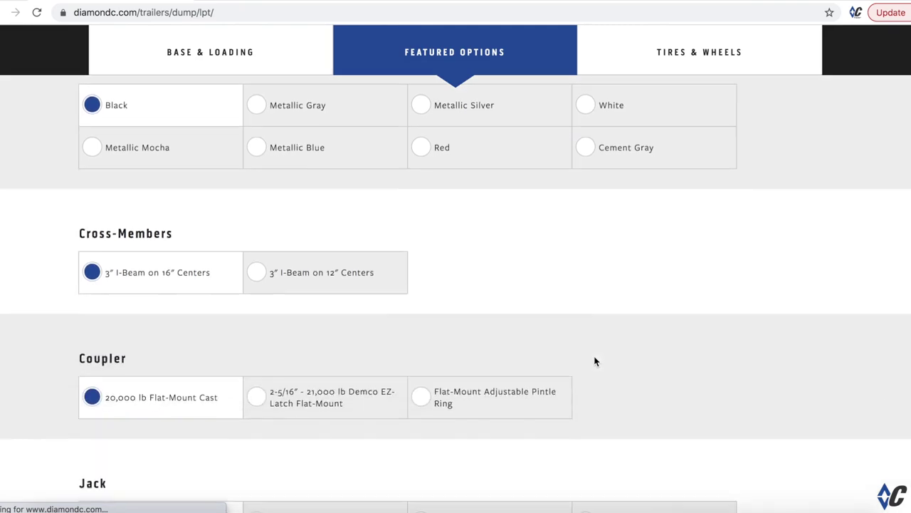
scroll(595, 361, down, 1)
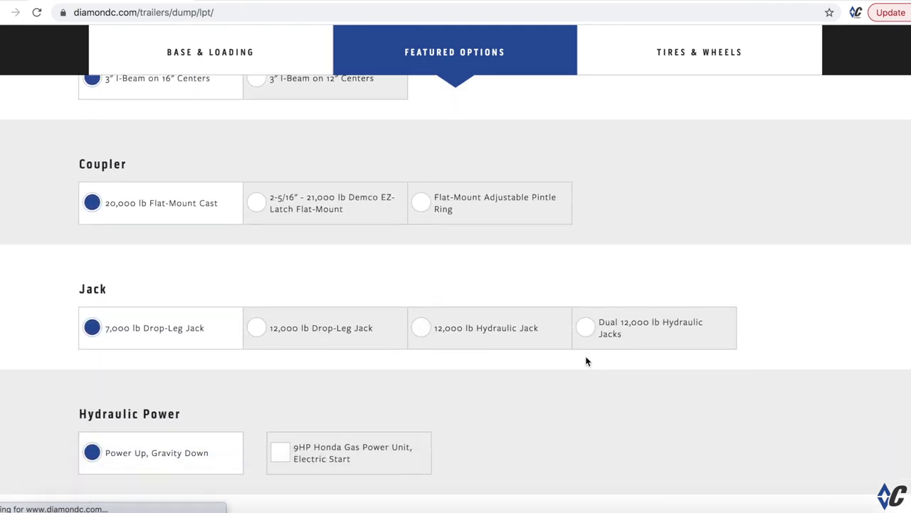
click(485, 335)
scroll(503, 380, down, 3)
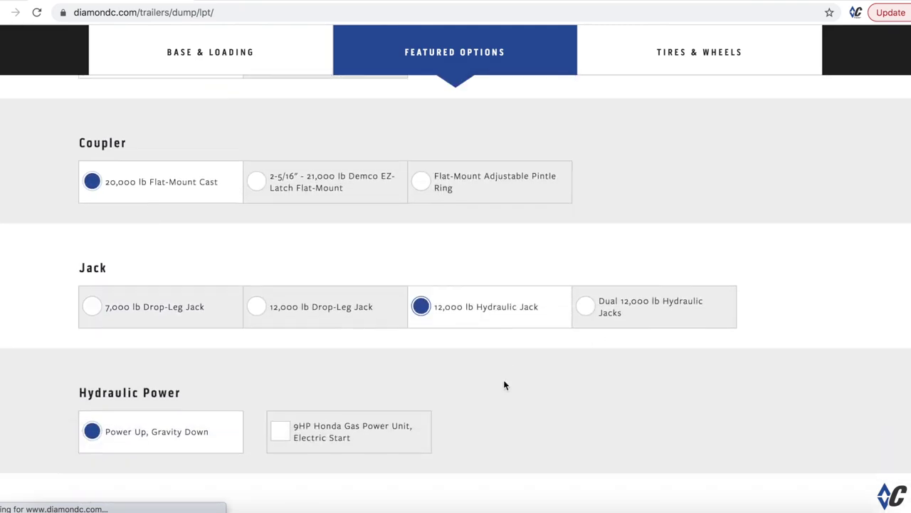
Add the Solar Charging System, 7 watt to the battery and charger options.
scroll(504, 385, down, 1)
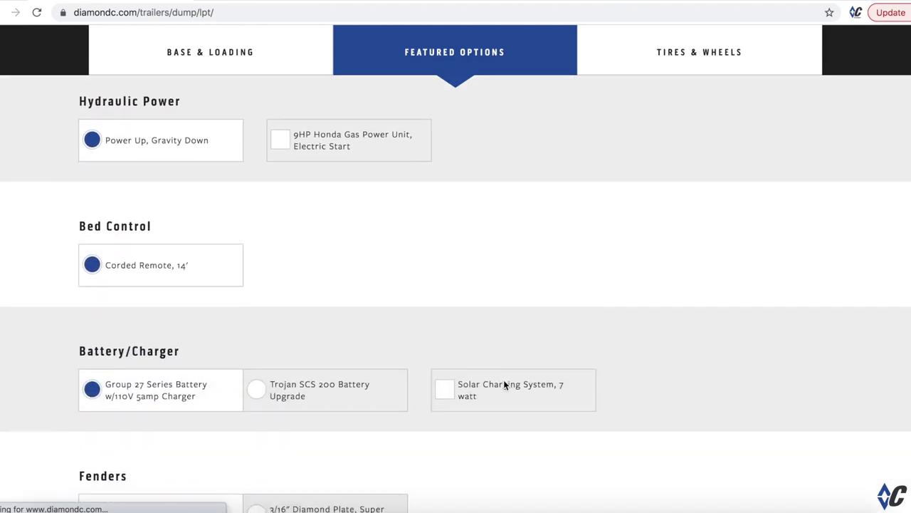
click(502, 388)
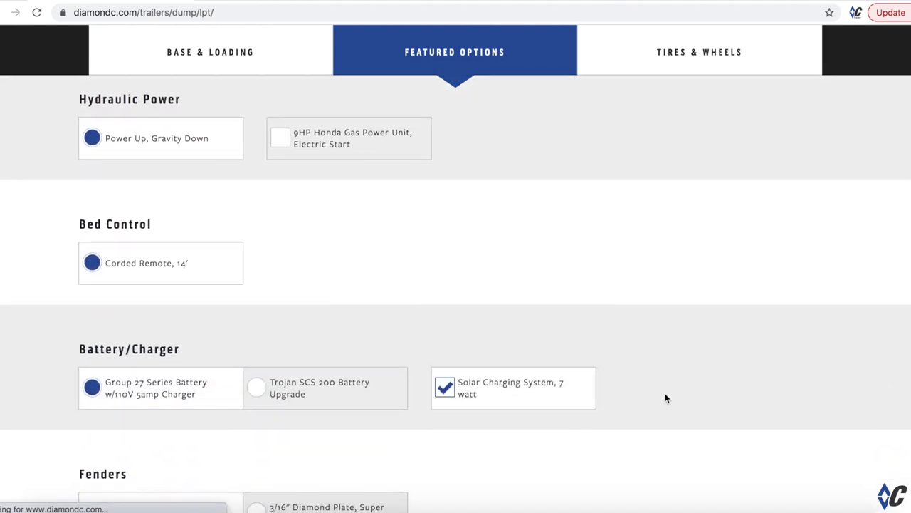
scroll(665, 398, down, 1)
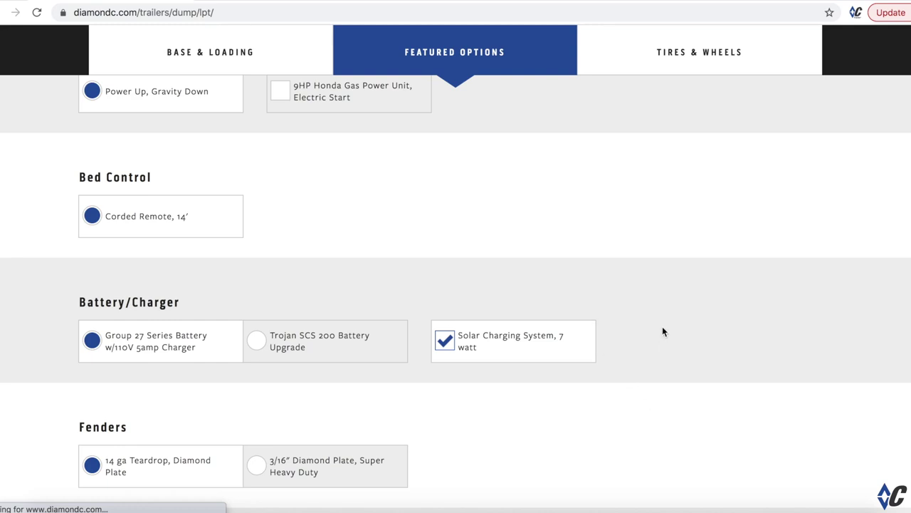
Choose the 3/16" Diamond Plate, Super Heavy Duty fenders and view their enlarged photo.
scroll(663, 332, down, 4)
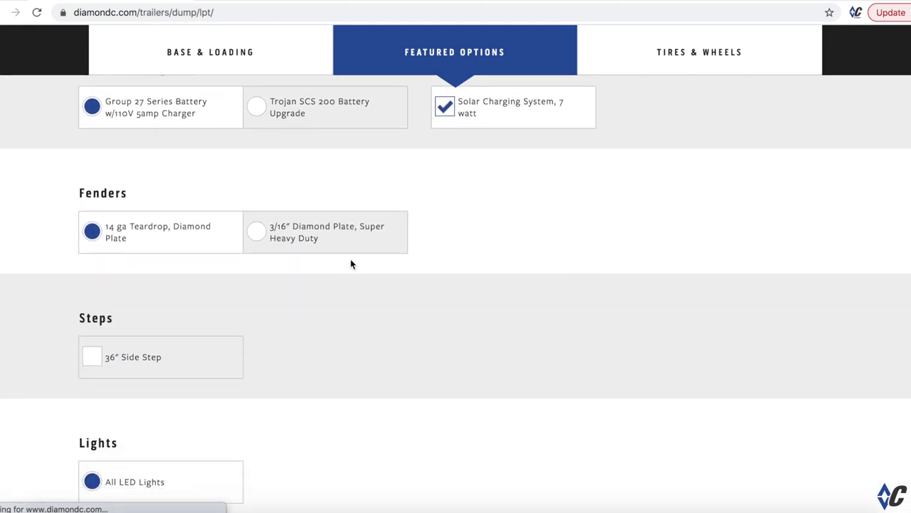
click(350, 244)
scroll(368, 313, up, 2)
mouse_move(350, 332)
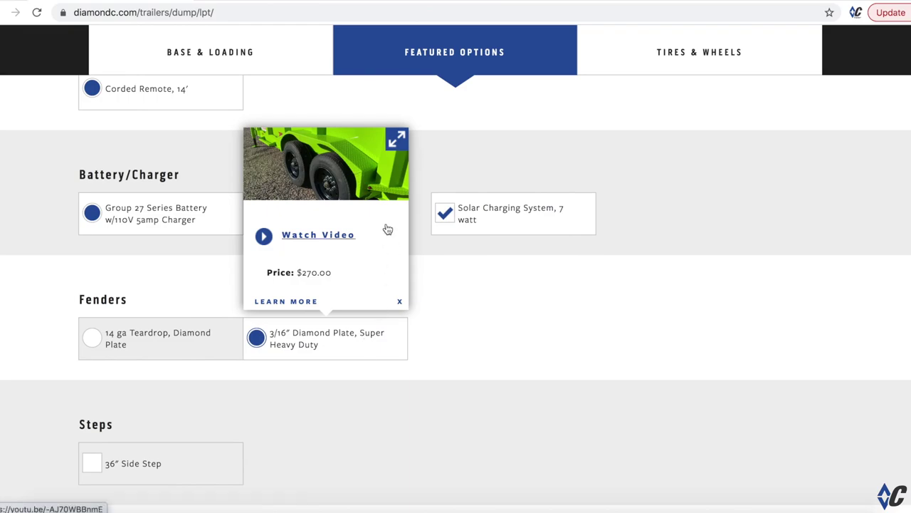
click(396, 139)
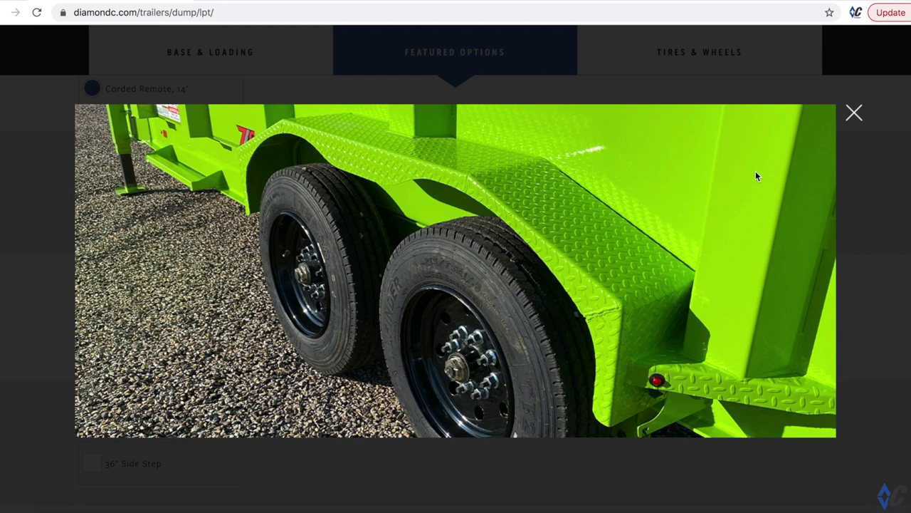
click(856, 118)
Add the 36" Side Step to the trailer.
scroll(600, 313, down, 2)
scroll(601, 313, down, 2)
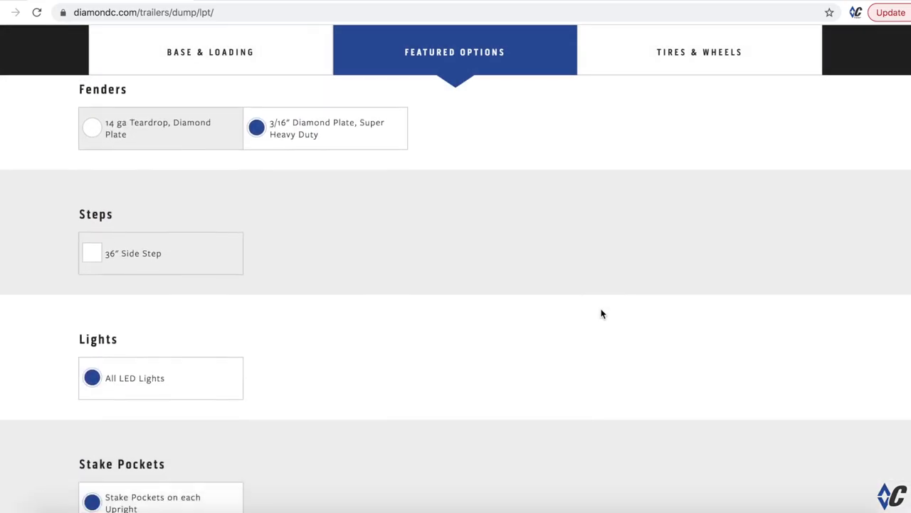
click(91, 199)
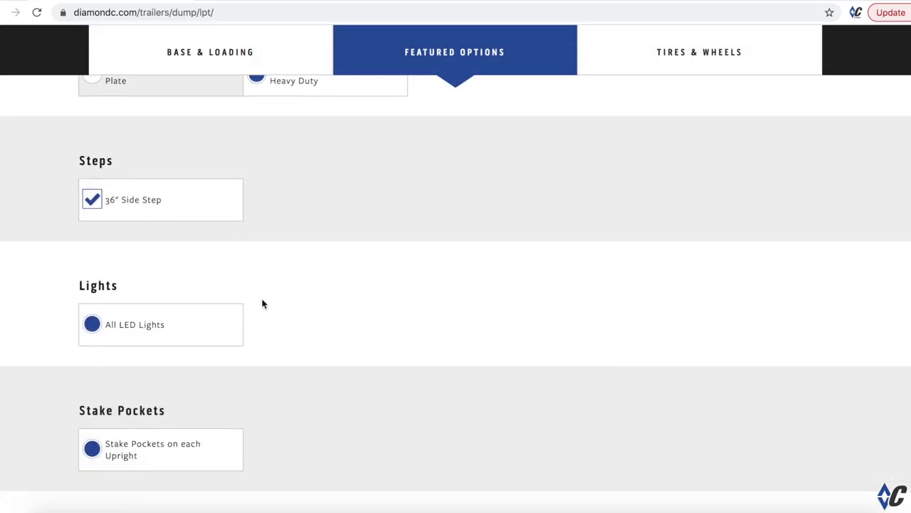
Keep the remaining featured options as they are, and add a matching spare tire in the tires and wheels options.
scroll(260, 303, down, 8)
scroll(454, 318, down, 2)
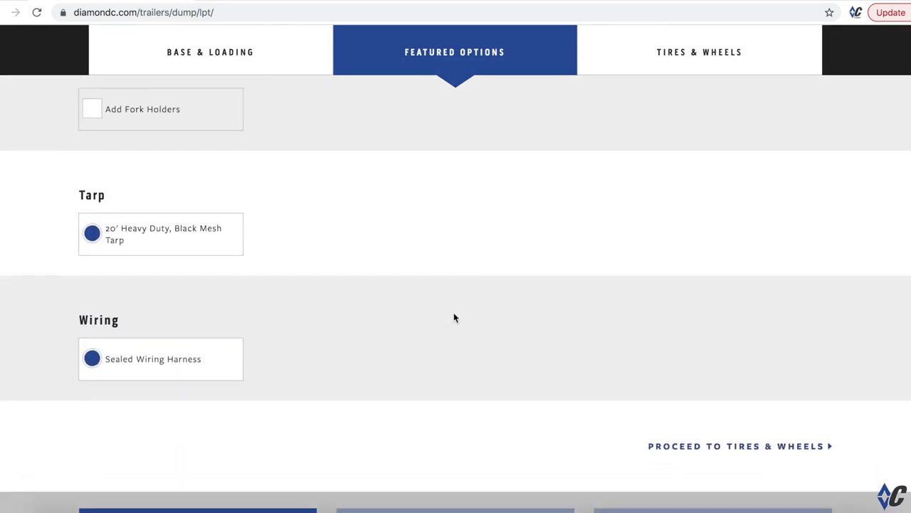
scroll(454, 317, up, 1)
scroll(454, 317, down, 1)
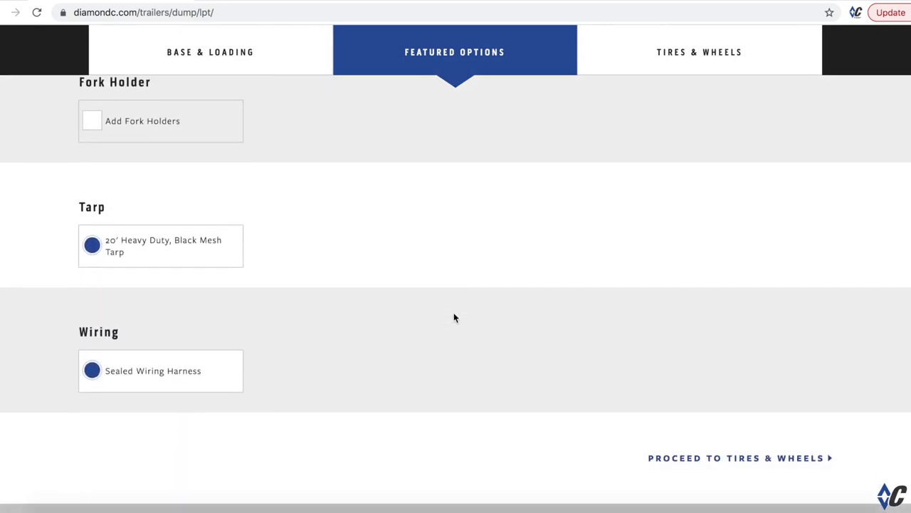
click(670, 52)
scroll(490, 303, down, 3)
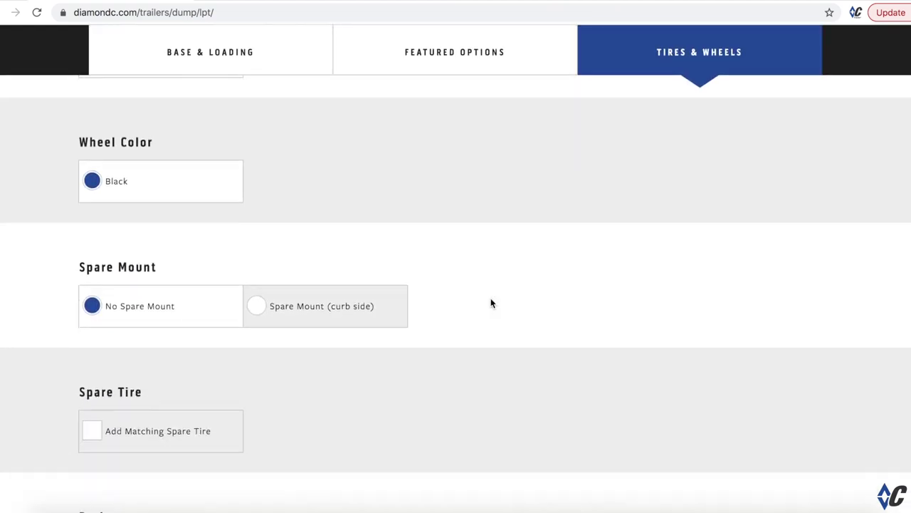
scroll(484, 303, down, 2)
click(183, 384)
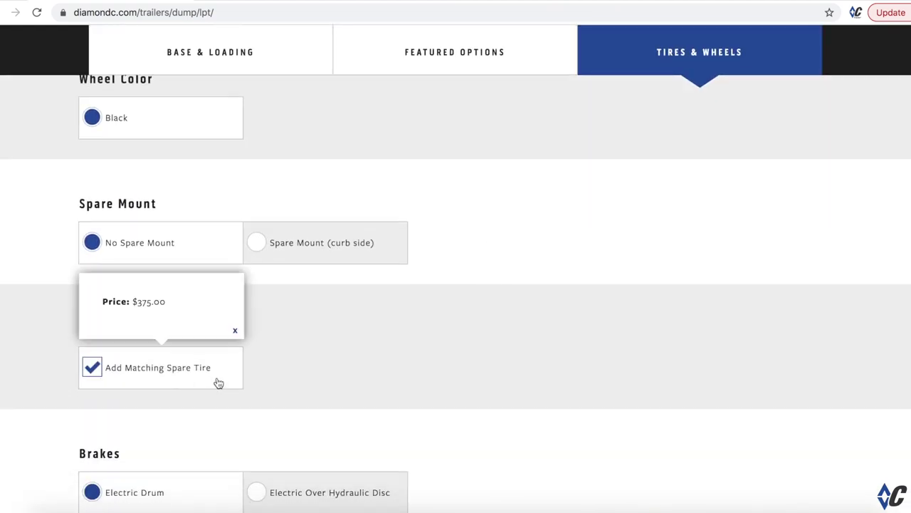
Choose Electric Over Hydraulic Disc brakes and view their enlarged photo.
scroll(399, 381, down, 3)
mouse_move(360, 359)
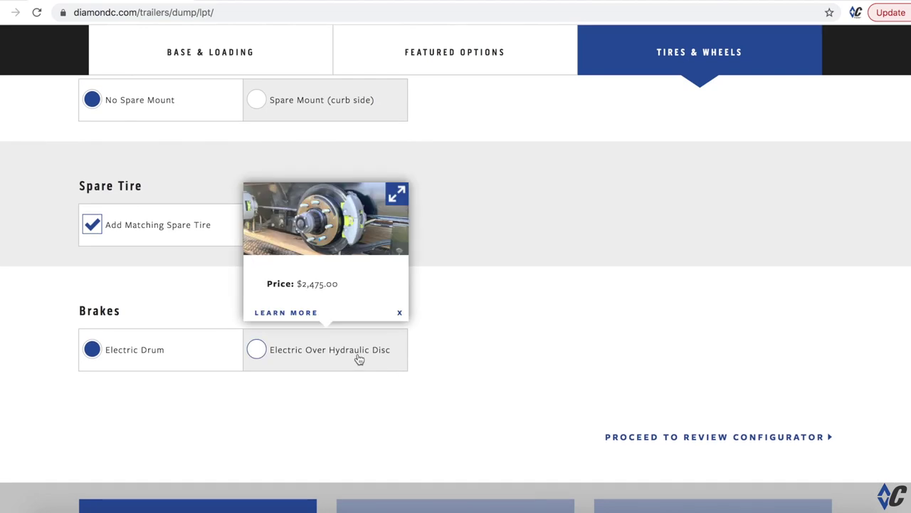
click(360, 360)
mouse_move(346, 350)
click(395, 193)
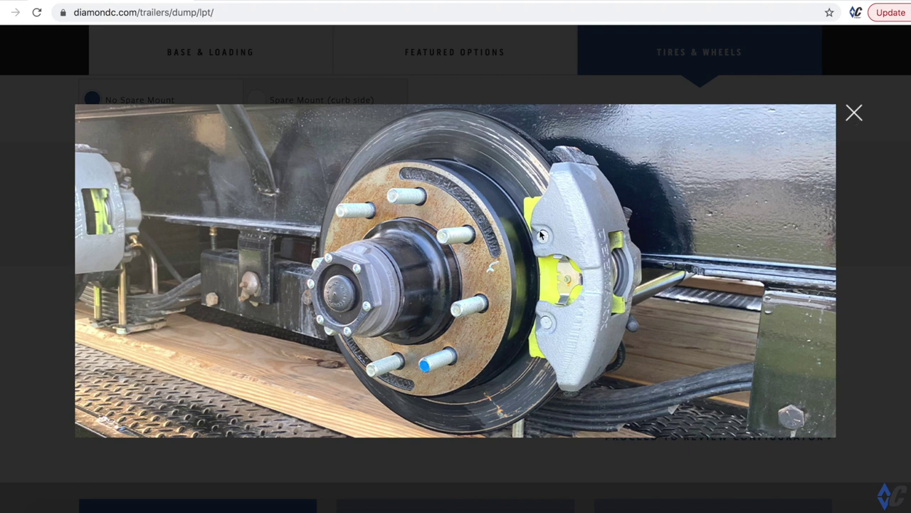
click(855, 115)
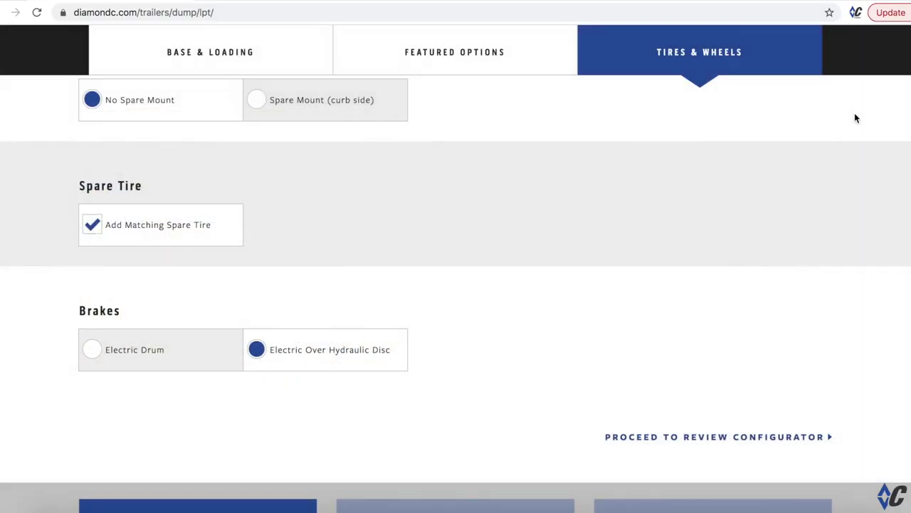
Proceed to the review of the completed LPT trailer configuration.
click(669, 443)
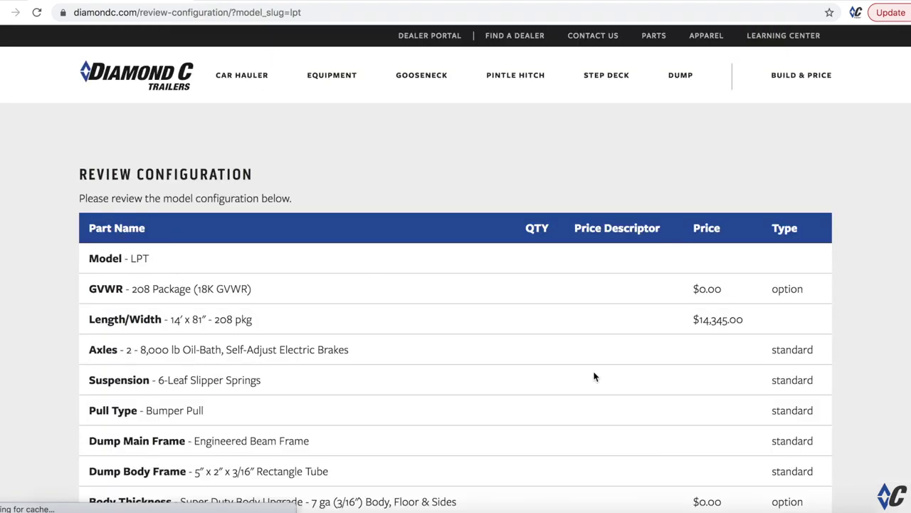
Review the LPT configuration's parts, option prices and total MSRP, and check the choices for editing, printing or selecting a dealer.
scroll(594, 377, down, 3)
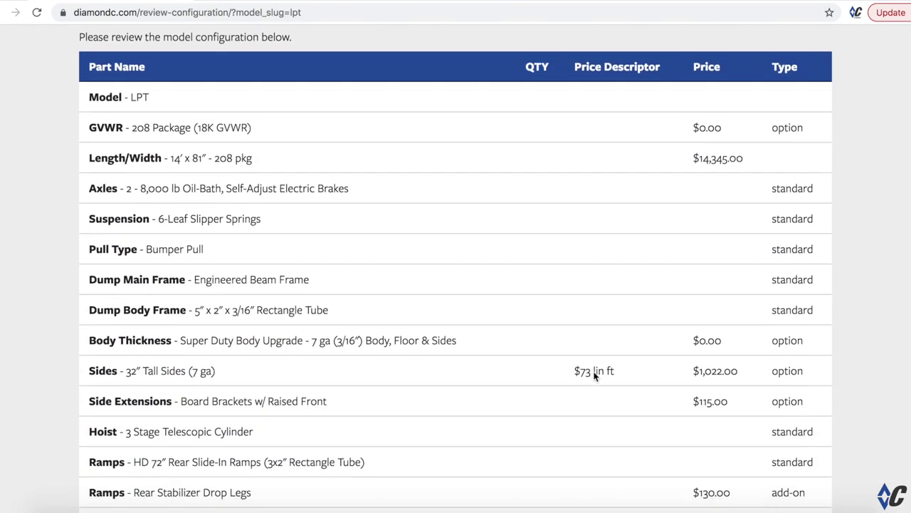
scroll(594, 377, down, 1)
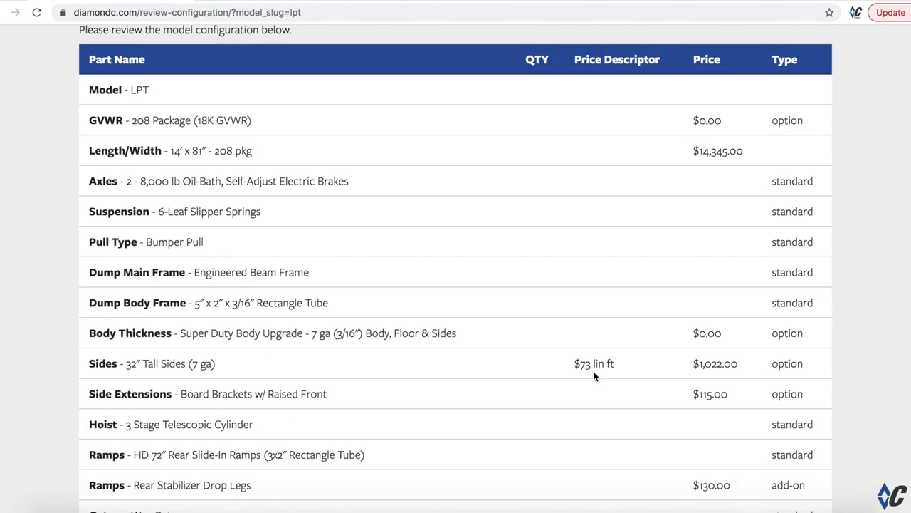
scroll(594, 376, down, 1)
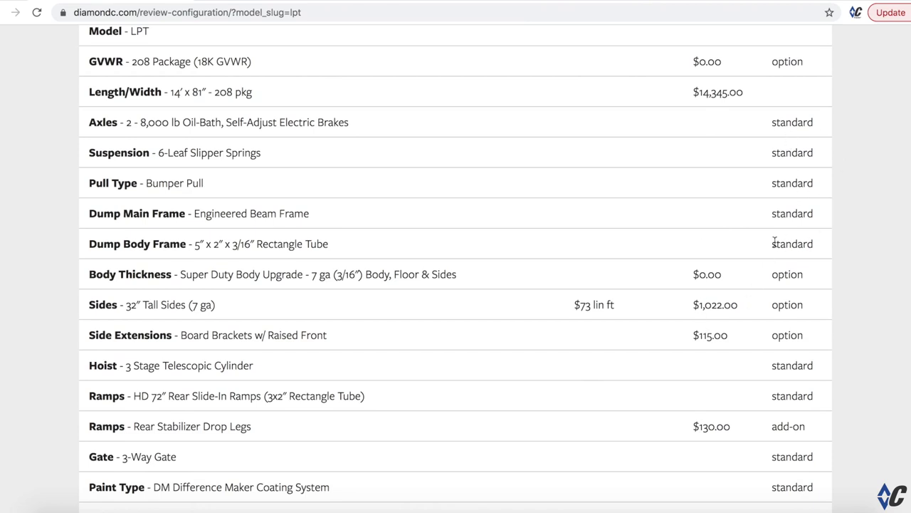
scroll(709, 282, down, 1)
scroll(709, 283, down, 10)
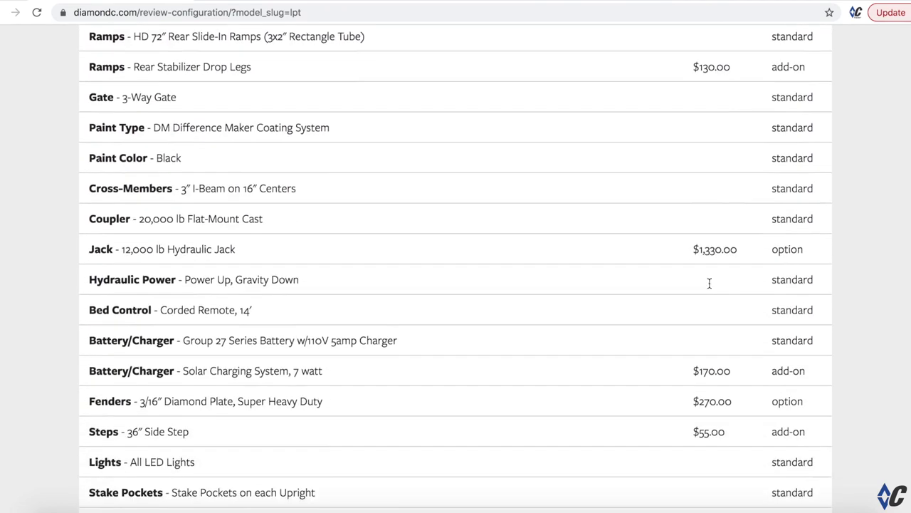
scroll(710, 288, down, 1)
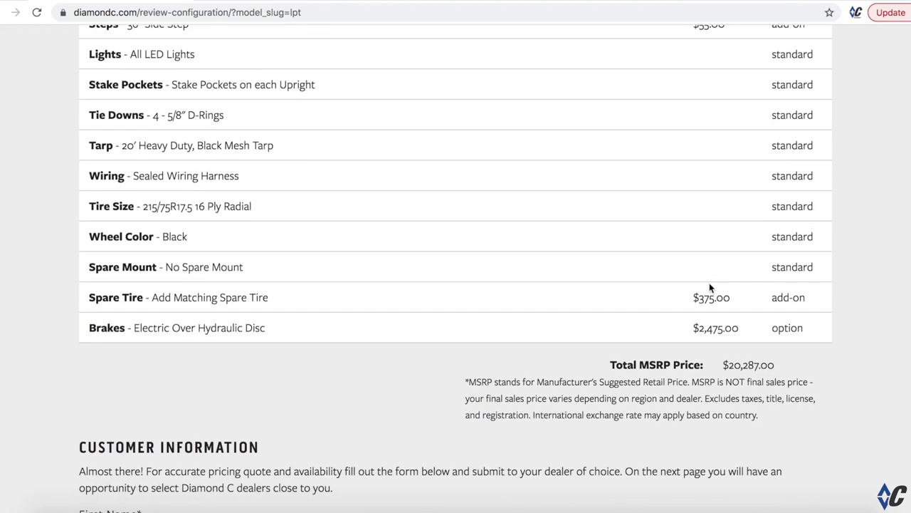
scroll(710, 287, down, 10)
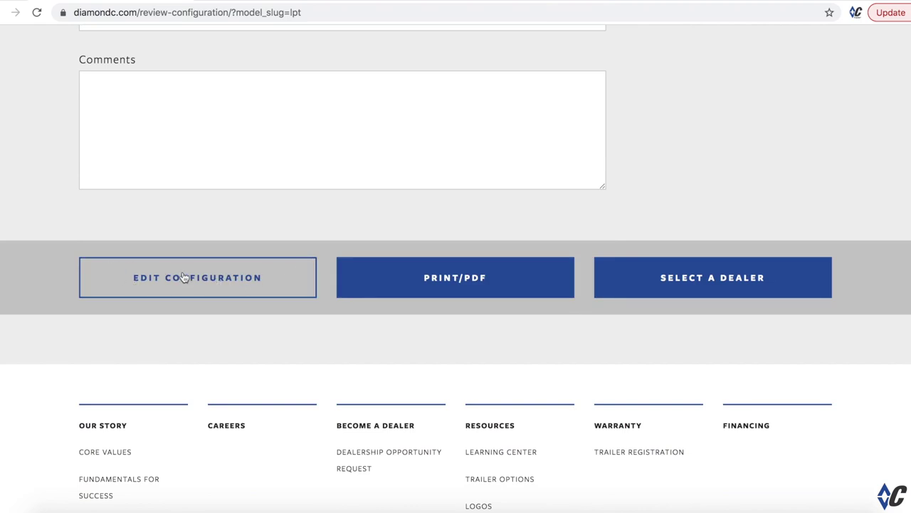
scroll(187, 280, up, 10)
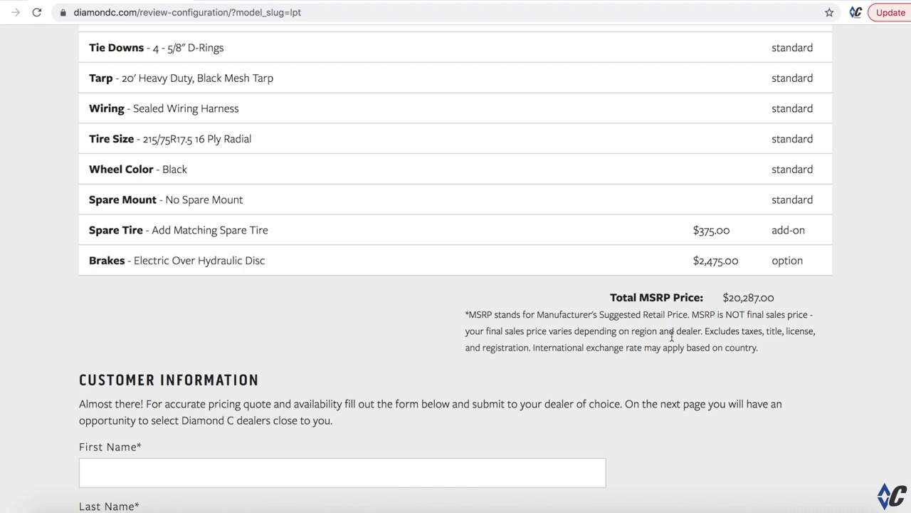
scroll(672, 337, up, 7)
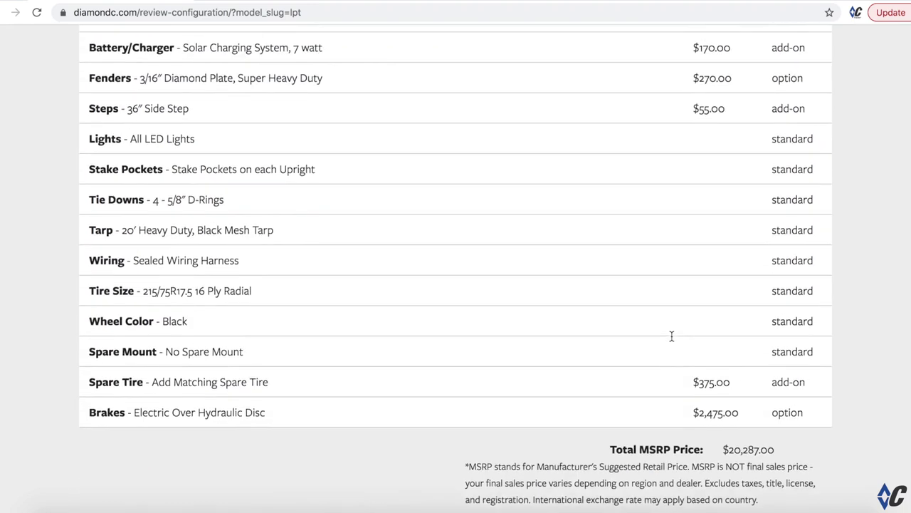
scroll(671, 341, up, 3)
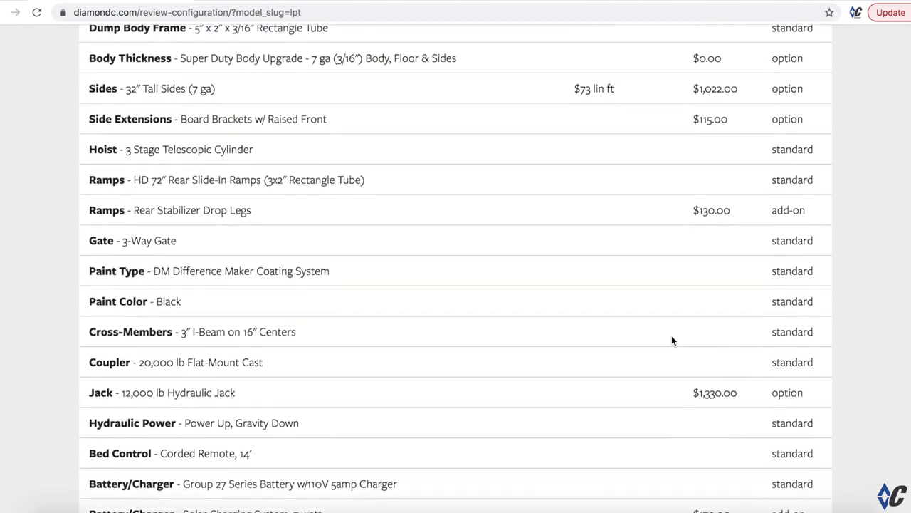
scroll(671, 340, down, 8)
scroll(672, 340, down, 1)
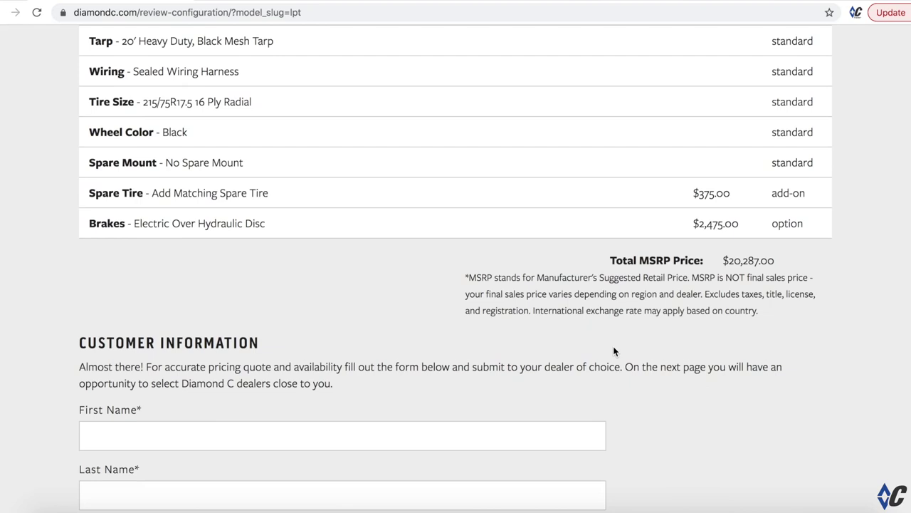
Fill in the customer's first name, last name, email, phone and ZIP code from the saved autofill details.
scroll(615, 351, down, 1)
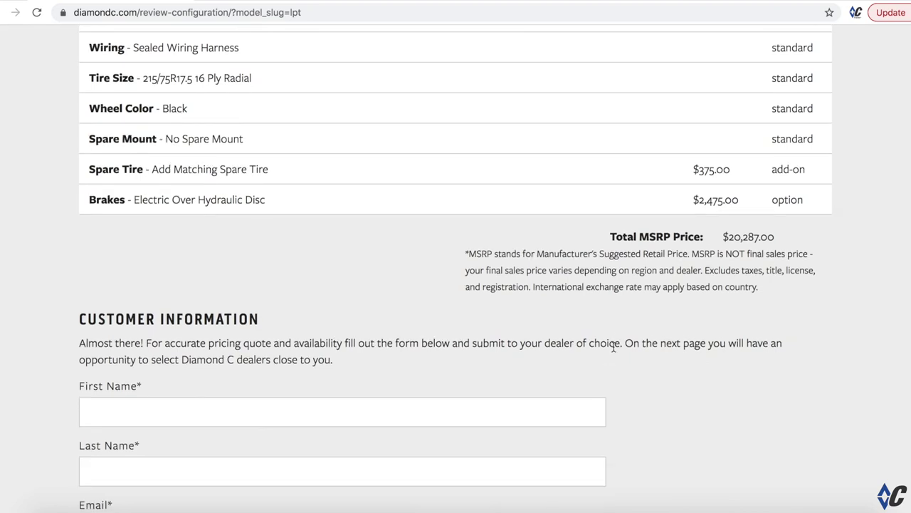
scroll(614, 352, down, 3)
scroll(615, 351, down, 3)
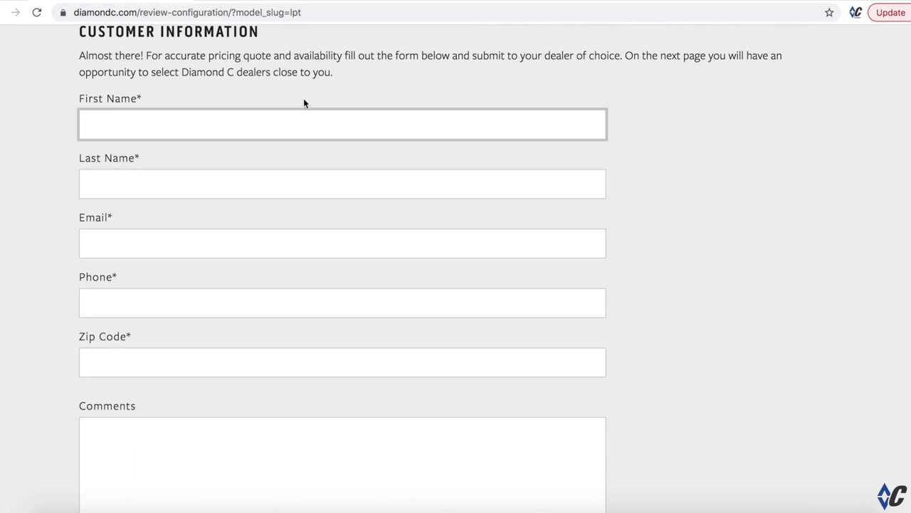
click(297, 118)
click(168, 166)
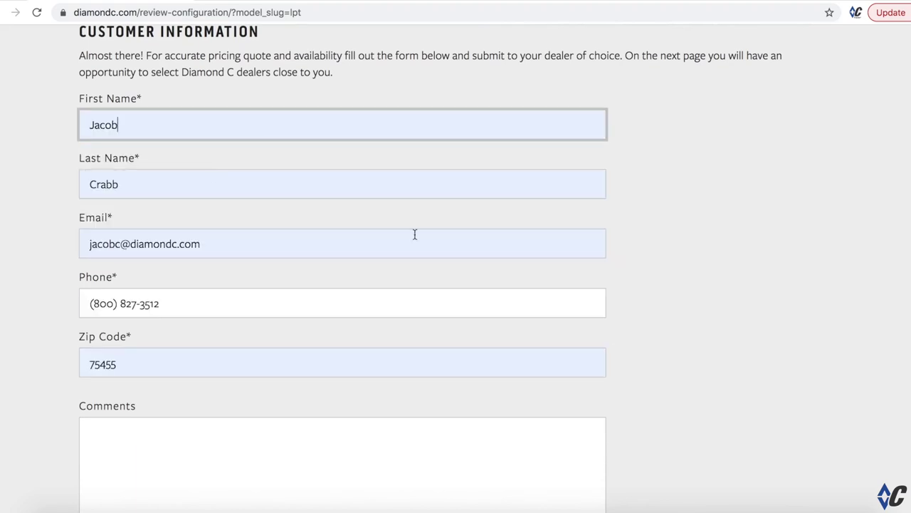
Add the comment "Looking for a good deal." to the customer information form.
scroll(568, 291, down, 2)
scroll(567, 297, up, 1)
scroll(568, 292, down, 2)
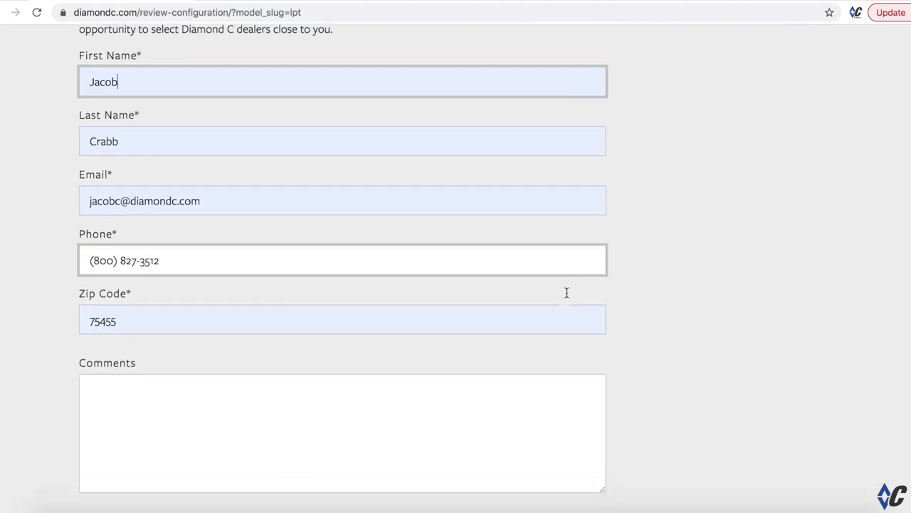
scroll(544, 315, down, 1)
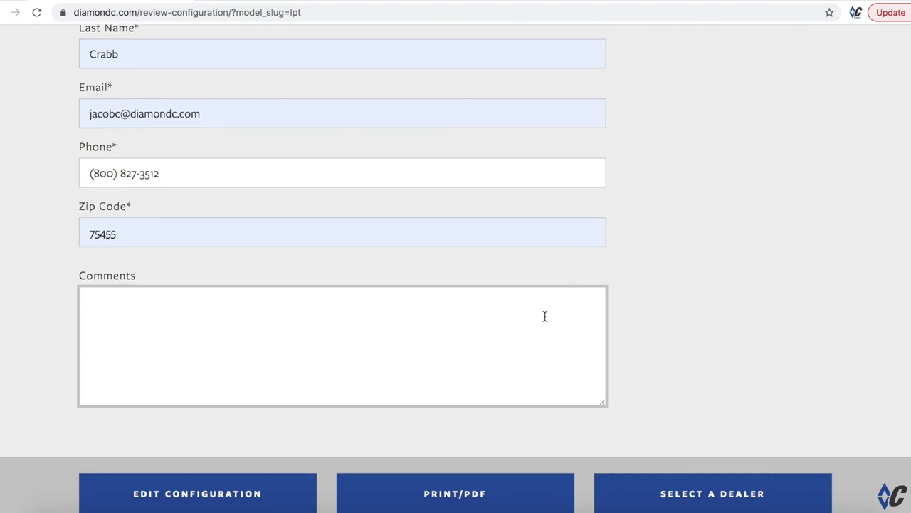
click(545, 317)
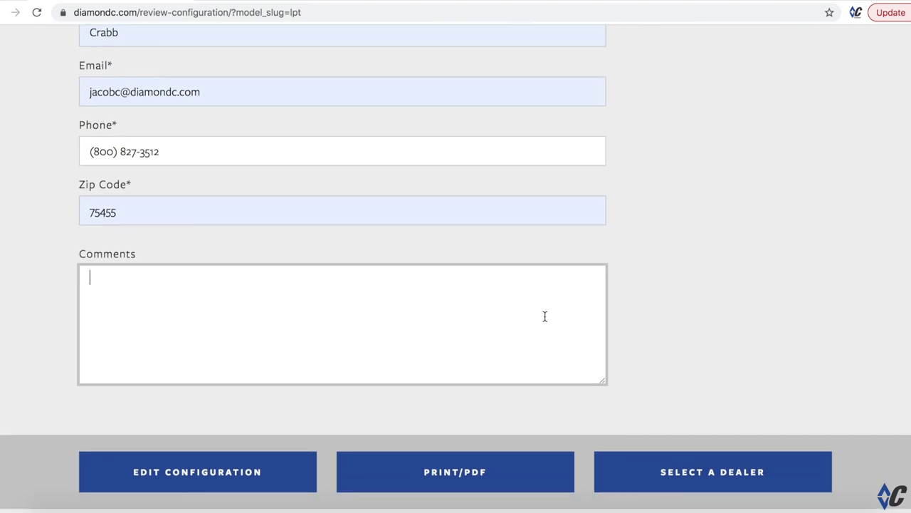
text(Looking for a good deal.)
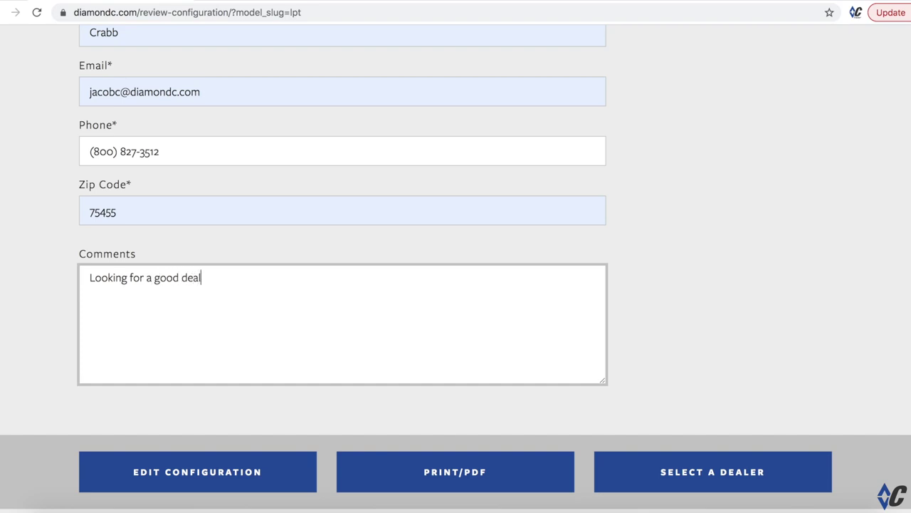
click(720, 403)
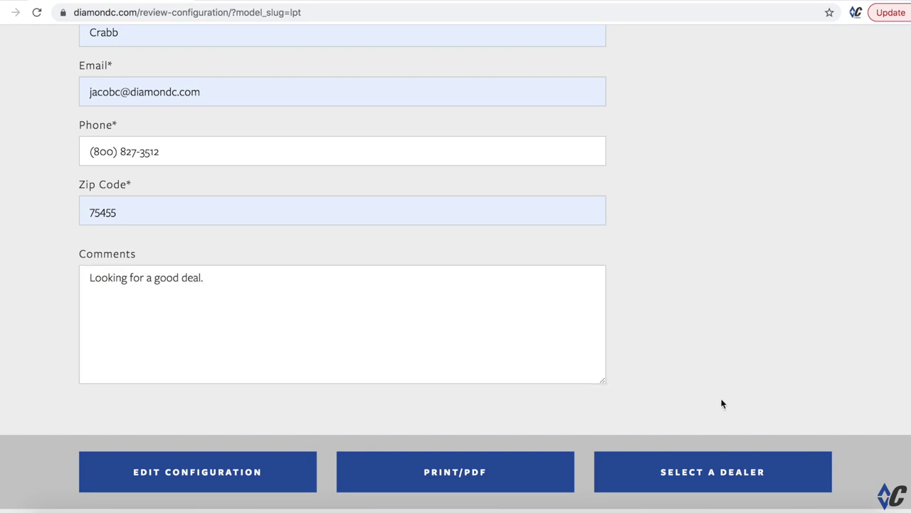
Proceed to dealer selection for the quote and dismiss the Important Pricing Info notice.
click(697, 469)
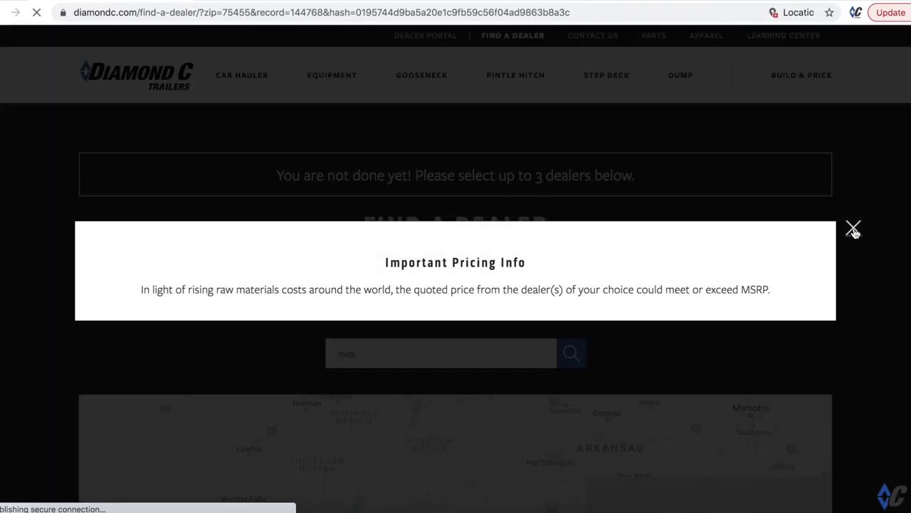
click(853, 230)
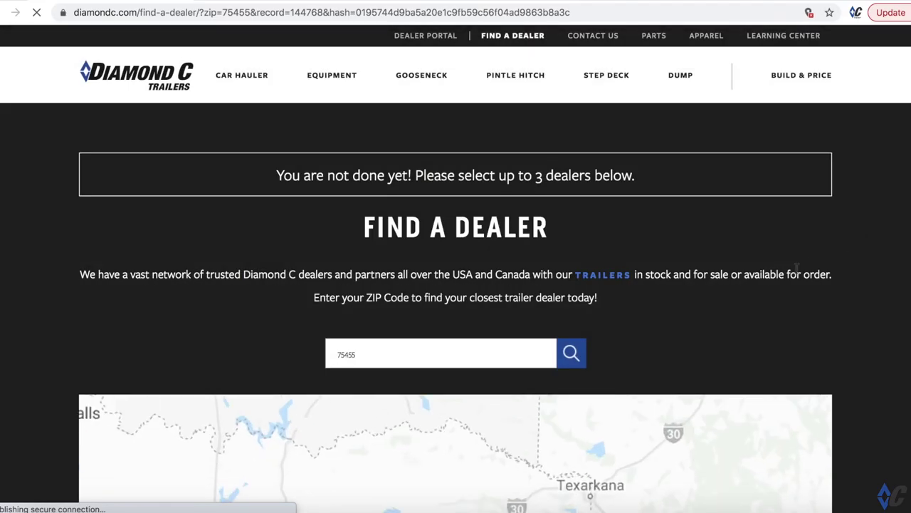
scroll(855, 285, down, 5)
scroll(858, 286, down, 3)
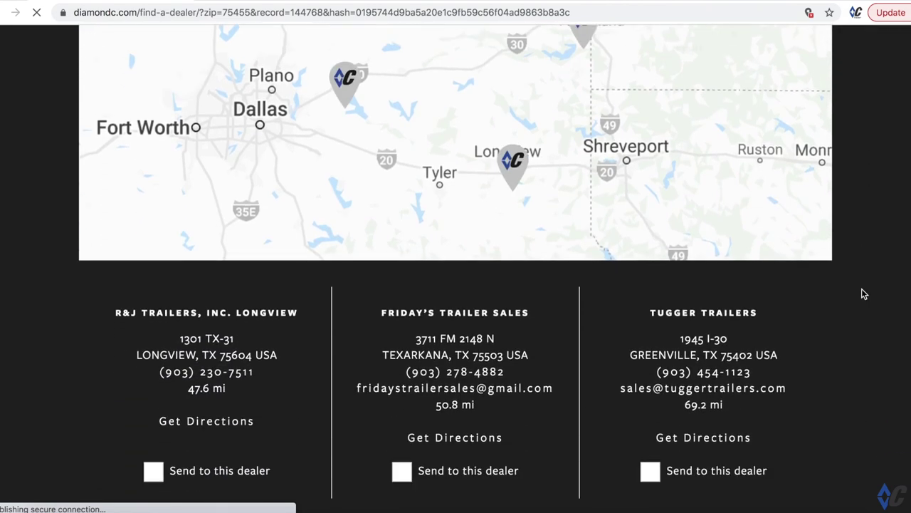
scroll(862, 289, up, 2)
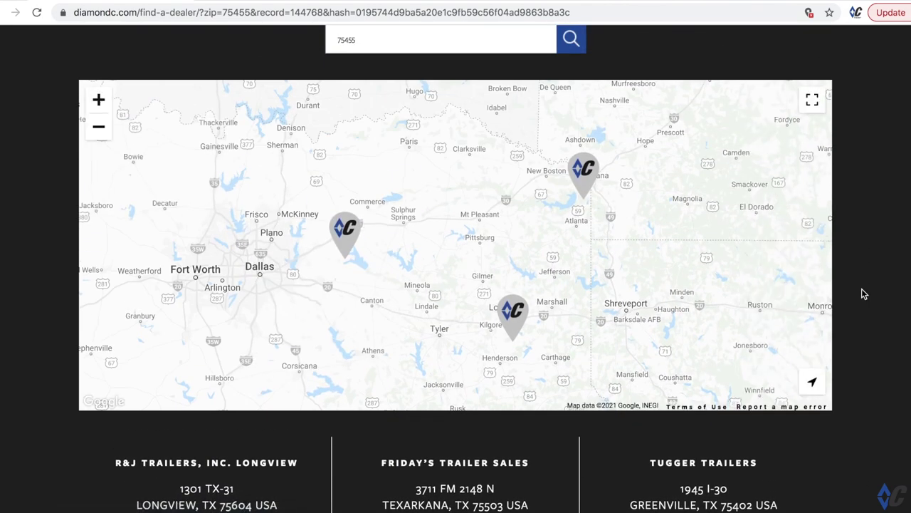
Choose Friday's Trailer Sales as a dealer to receive the quote request.
scroll(864, 294, down, 2)
scroll(863, 293, down, 4)
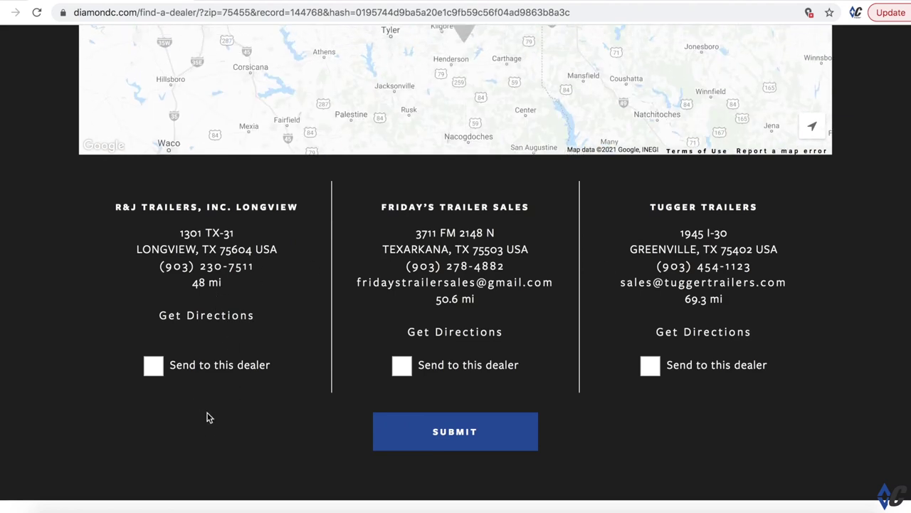
click(401, 368)
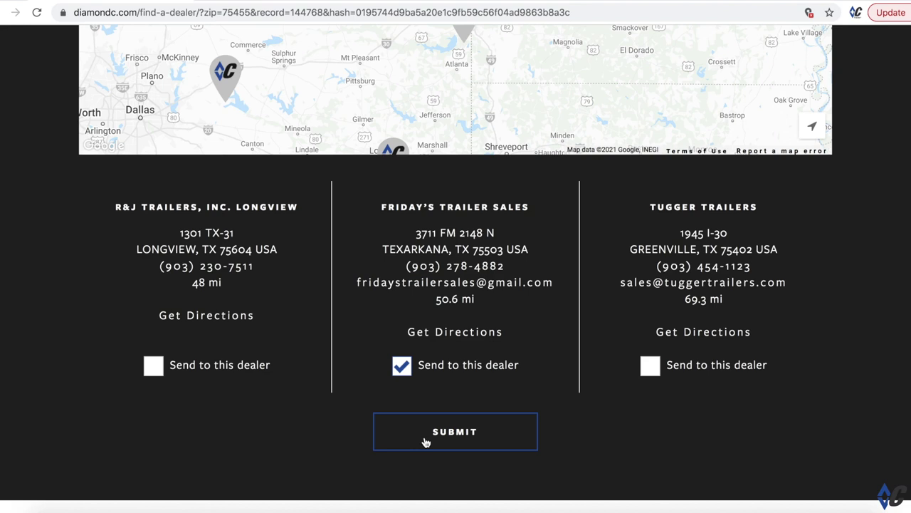
Try adding R&J Trailers, Inc. Longview and Tugger Trailers as quote recipients, and deselect both again.
click(154, 366)
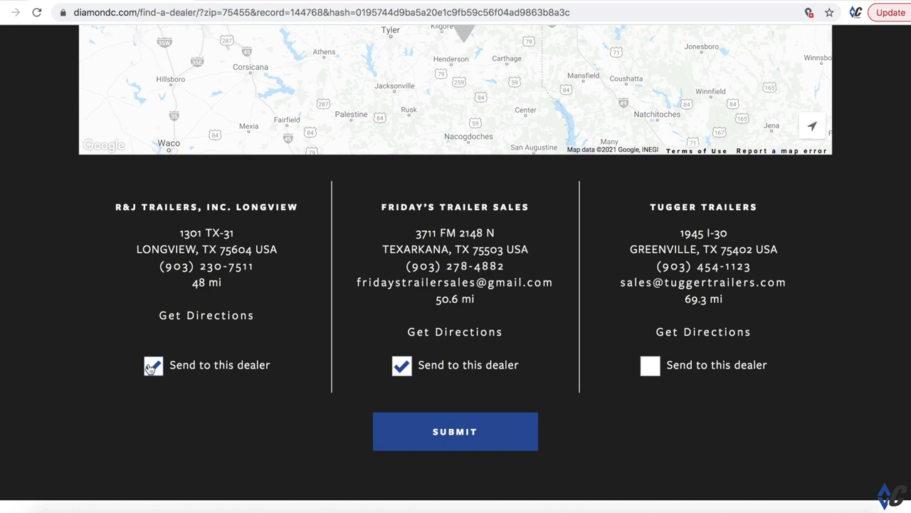
click(650, 366)
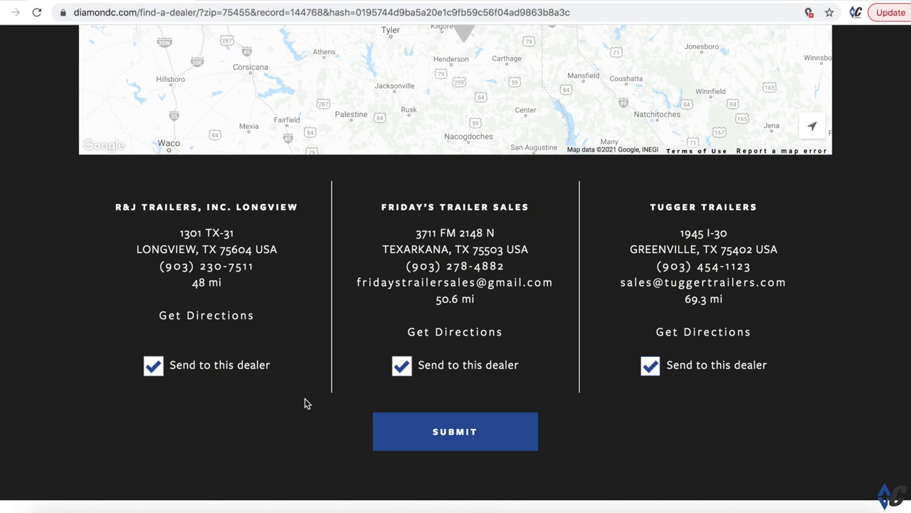
click(154, 366)
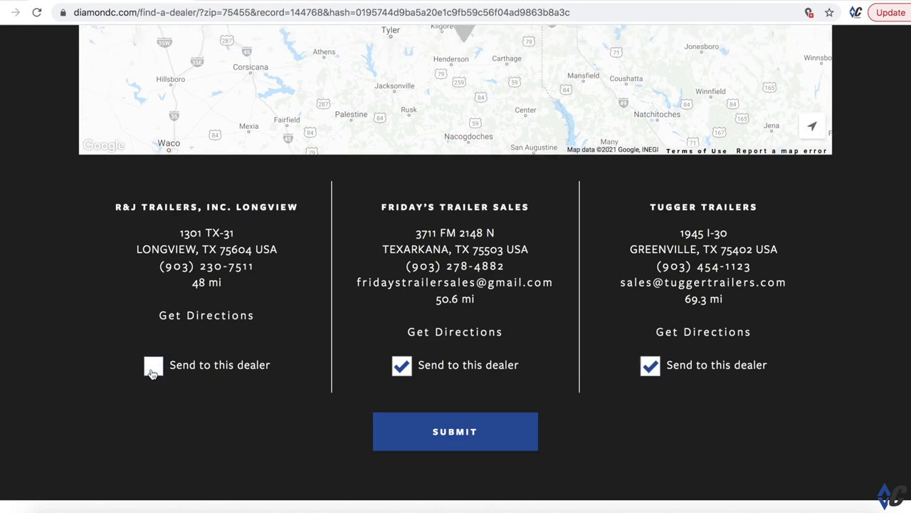
click(651, 375)
Examine the nearby dealers' locations on the map, including the details for Tugger Trailers.
scroll(560, 403, up, 3)
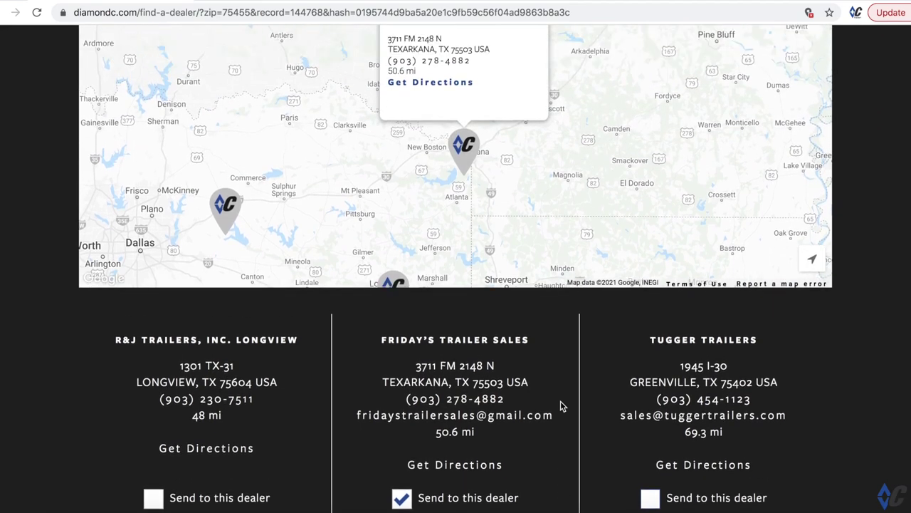
mouse_move(617, 381)
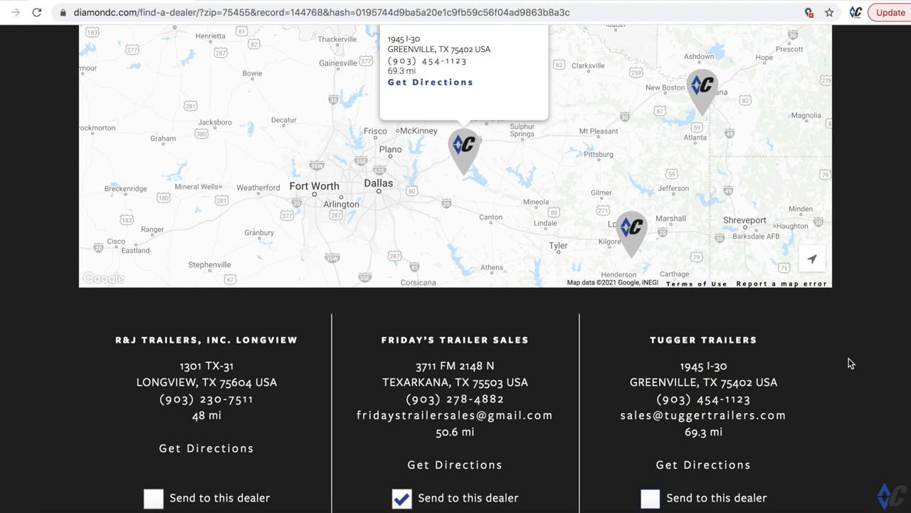
scroll(850, 363, up, 3)
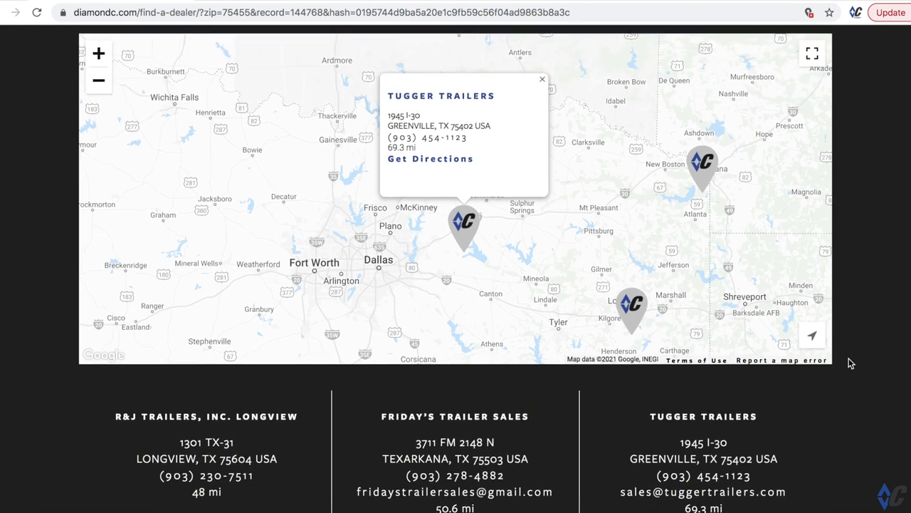
scroll(849, 363, up, 5)
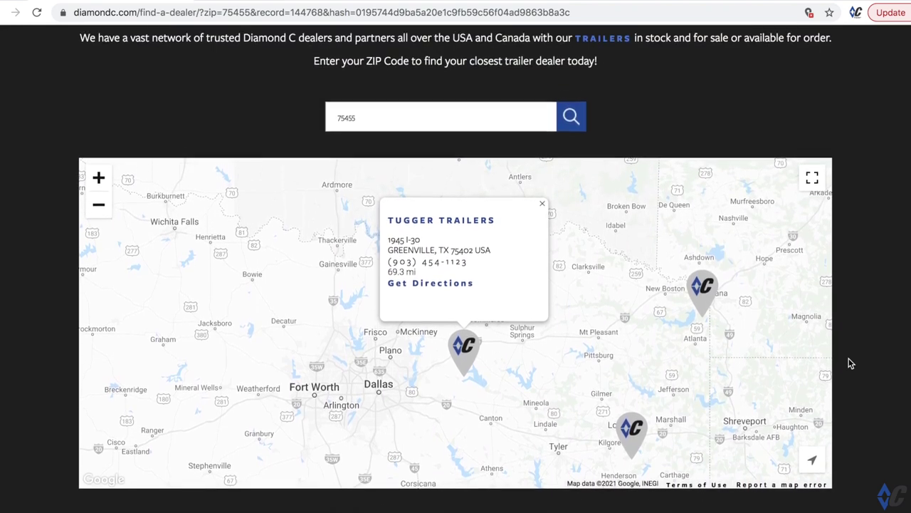